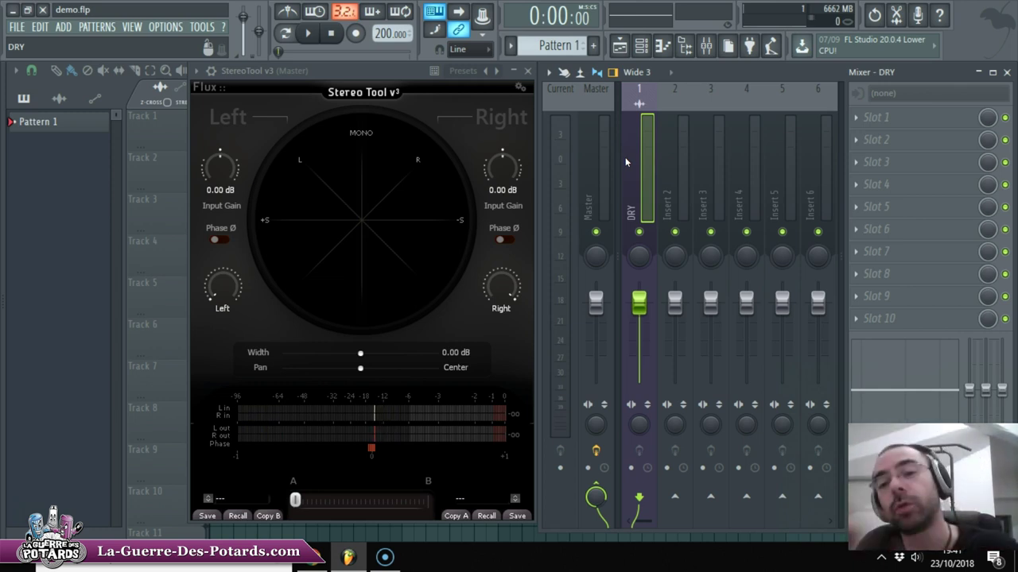
Load Fruity Stereo Enhancer into slot 1 of the DRY mixer track with its Default preset.
left_click(856, 120)
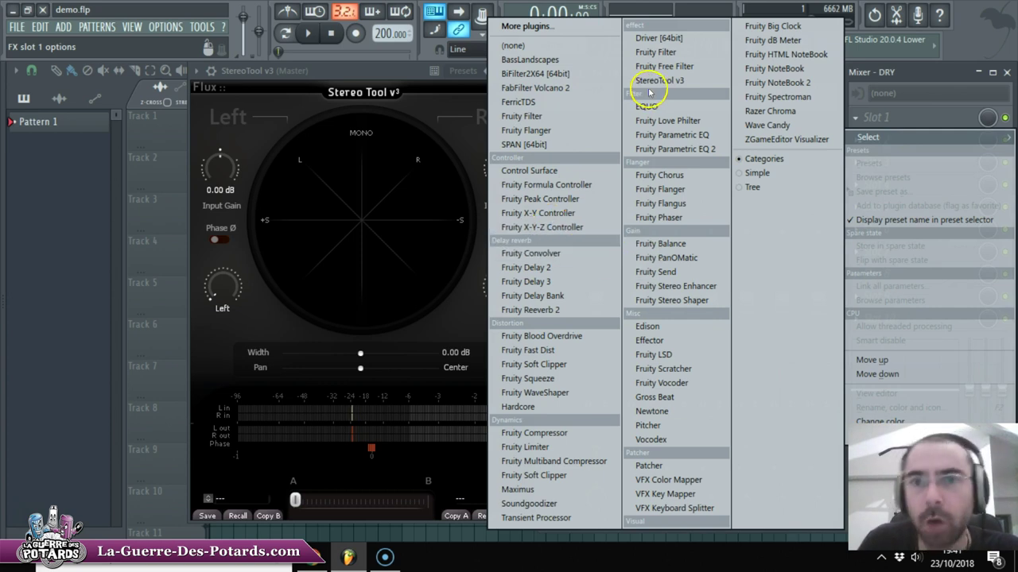
left_click(671, 291)
left_click_drag(557, 314, 648, 238)
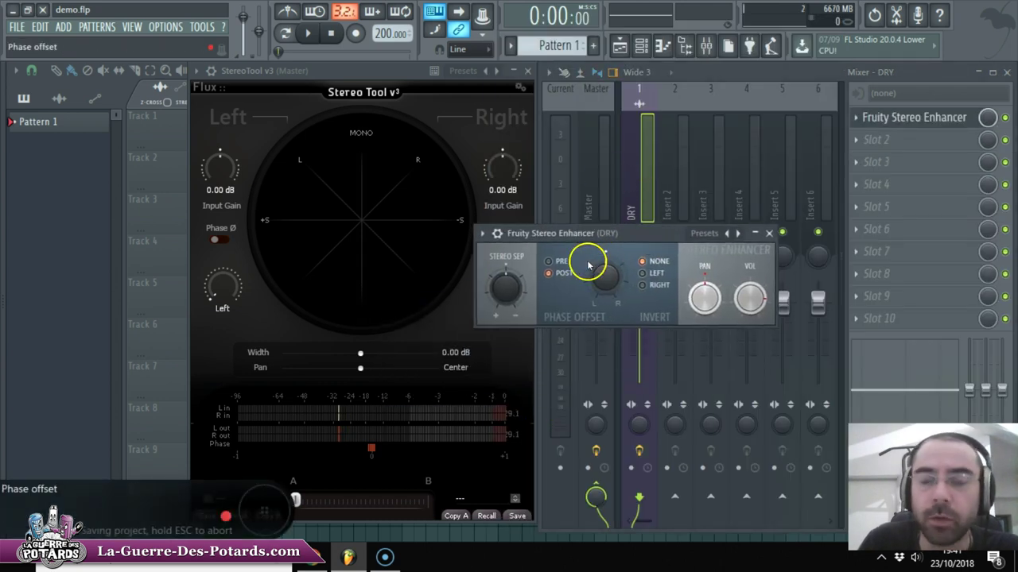
right_click(733, 232)
left_click(752, 235)
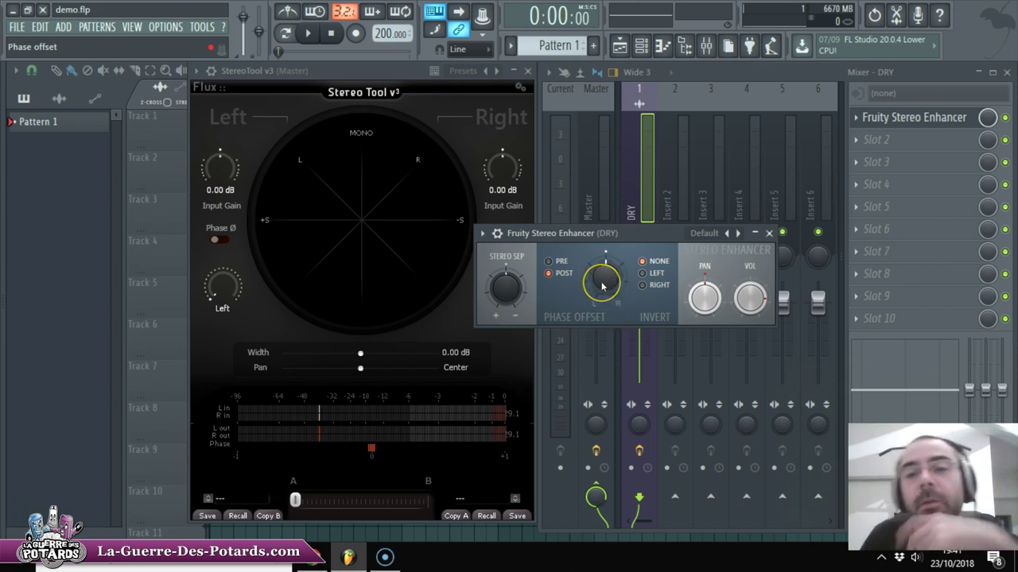
Reset the Stereo Enhancer's Phase Offset to center and play the pattern briefly to examine the signal in Stereo Tool.
mouse_move(603, 287)
left_mouse_down()
mouse_move(593, 307)
mouse_move(601, 293)
left_mouse_up()
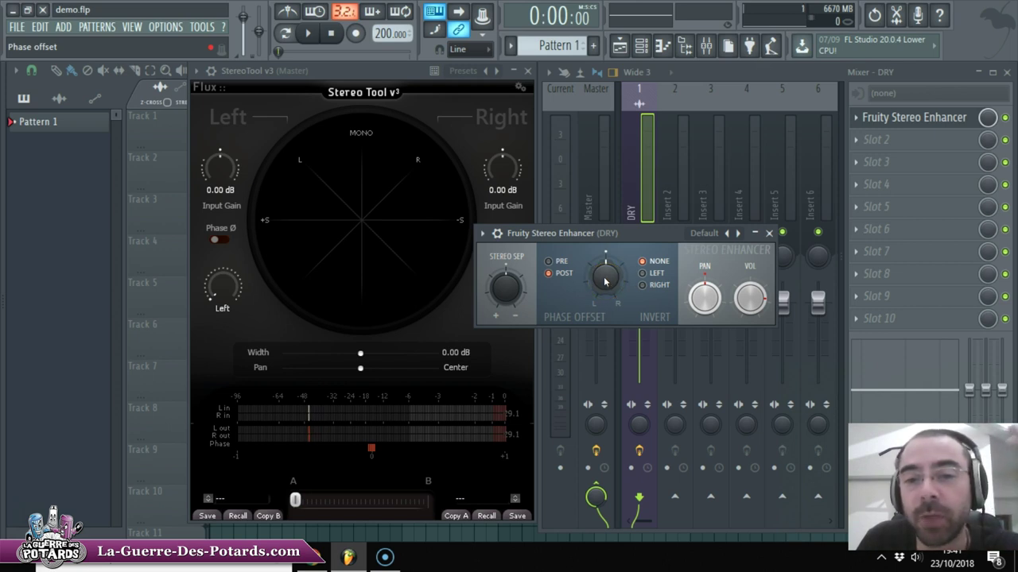
mouse_move(604, 276)
left_mouse_down()
mouse_move(590, 276)
mouse_move(620, 281)
mouse_move(602, 276)
mouse_move(606, 262)
mouse_move(593, 268)
mouse_move(609, 275)
left_mouse_up()
right_click(606, 264)
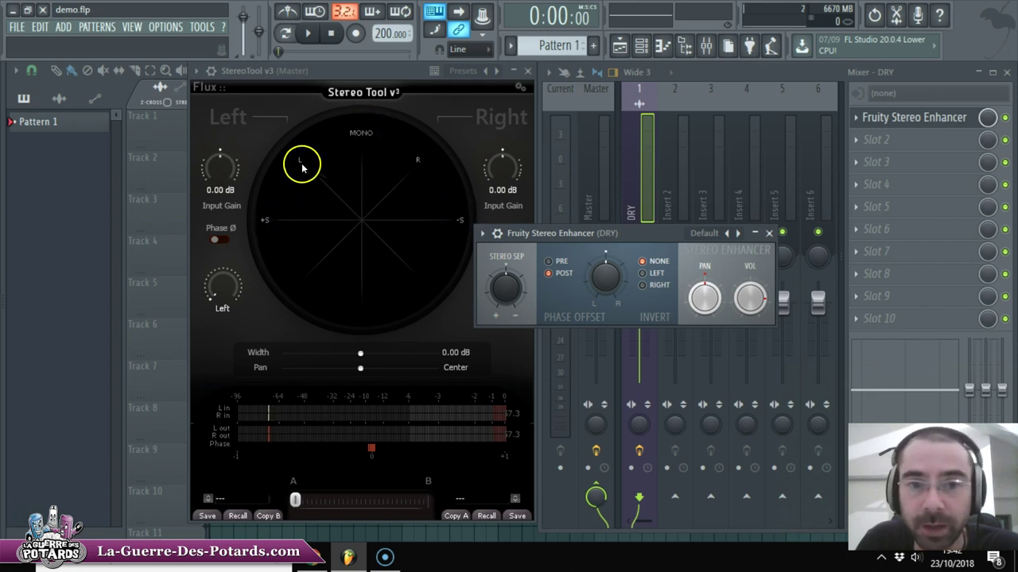
key("space")
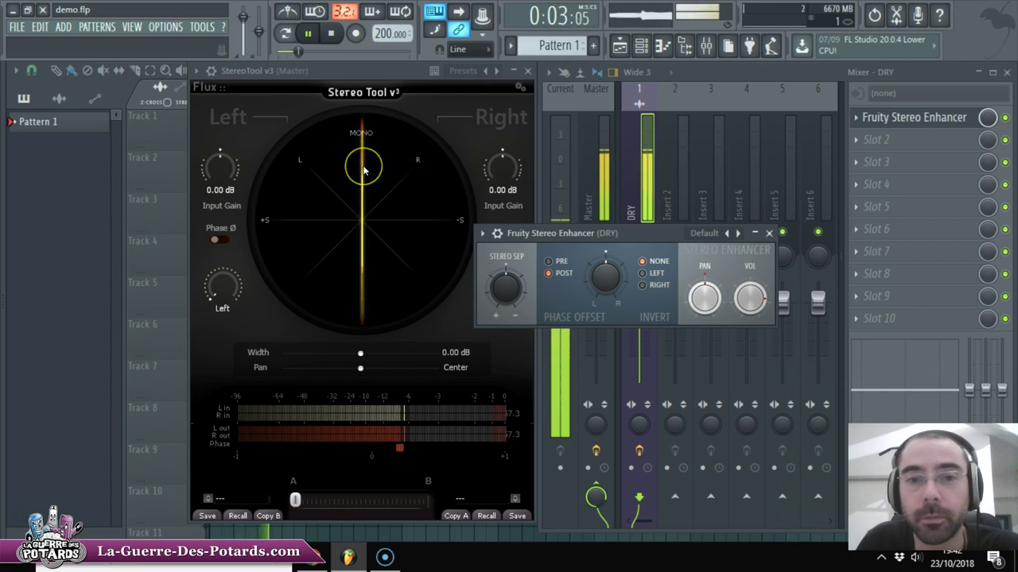
key("space")
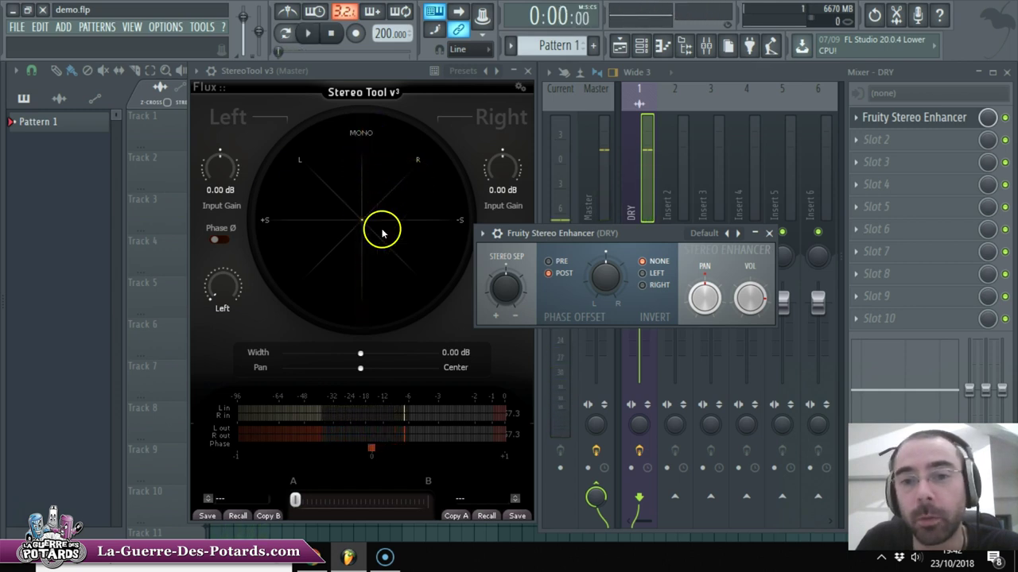
Turn the Stereo Enhancer's Phase Offset toward the left channel and play the pattern briefly to view the stereo image.
left_click_drag(625, 283, 600, 270)
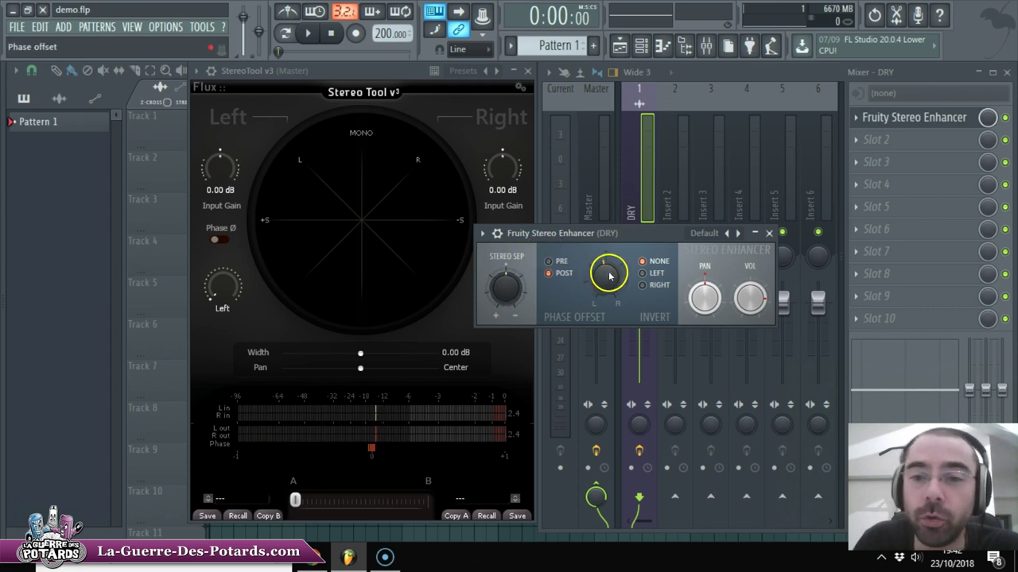
mouse_move(607, 275)
left_mouse_down()
mouse_move(609, 308)
mouse_move(607, 283)
mouse_move(606, 294)
left_mouse_up()
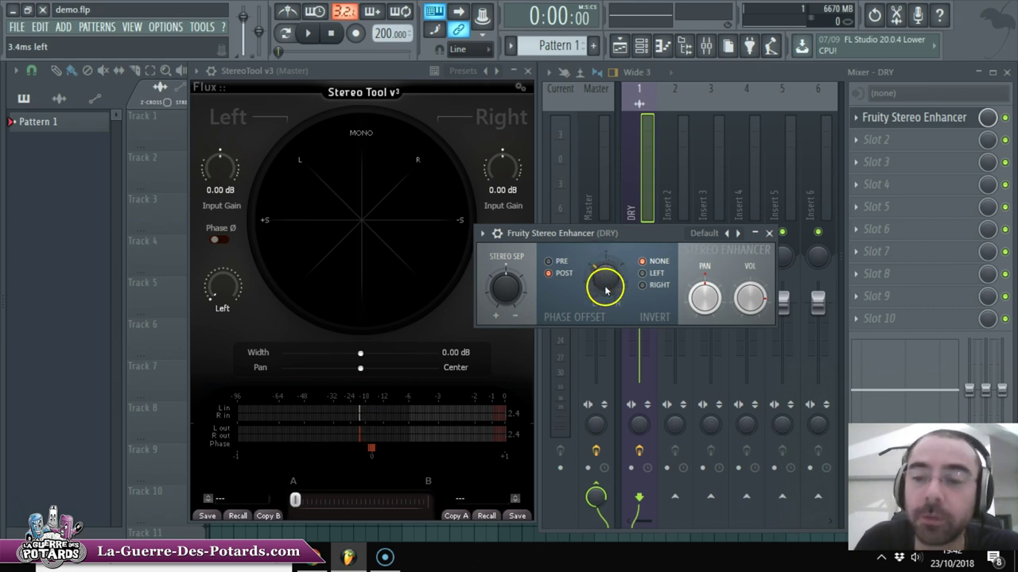
left_click_drag(606, 283, 610, 277)
key("space")
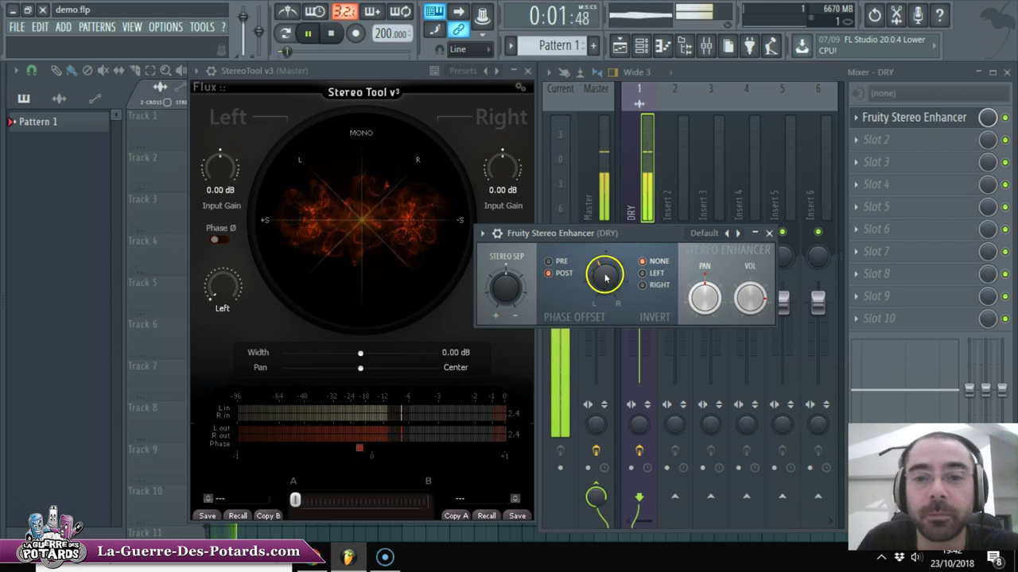
key("space")
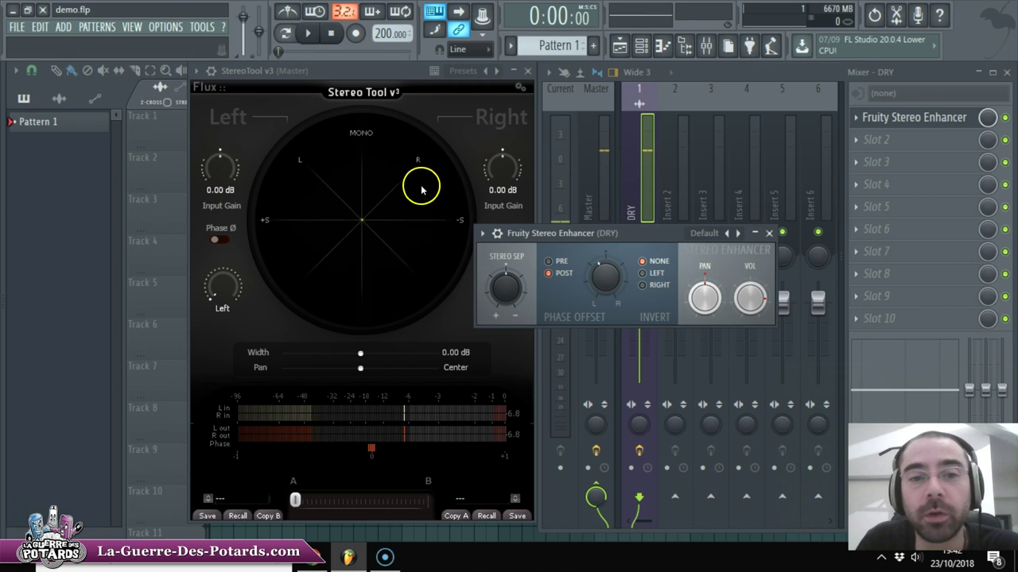
Reset the Phase Offset, play the pattern while turning it toward the left channel, and toggle the Stereo Enhancer to compare.
right_click(604, 277)
left_click(605, 276)
left_click_drag(605, 276, 606, 258)
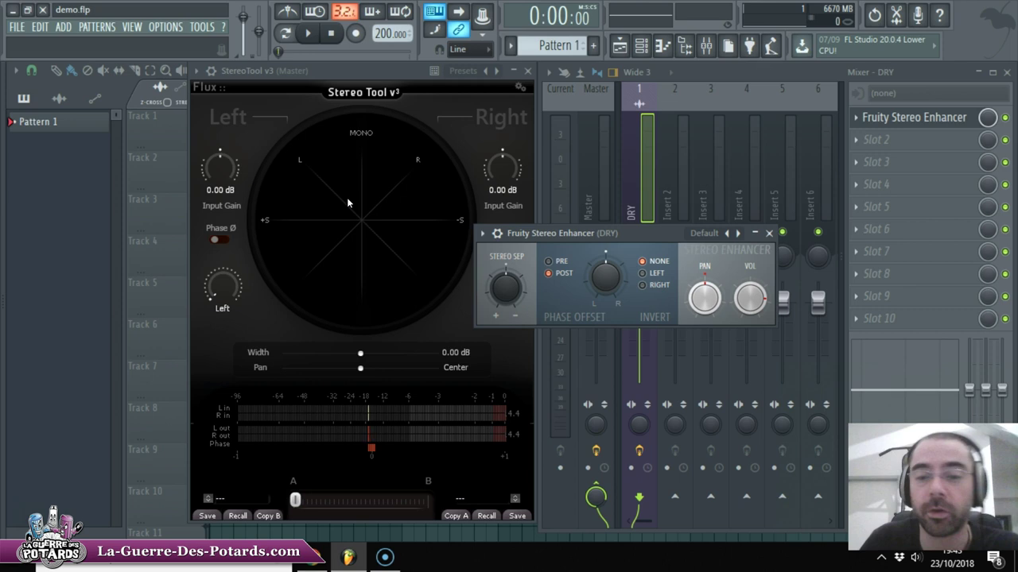
key("space")
left_click(407, 215)
mouse_move(604, 267)
left_mouse_down()
mouse_move(593, 307)
mouse_move(602, 272)
mouse_move(616, 278)
left_mouse_up()
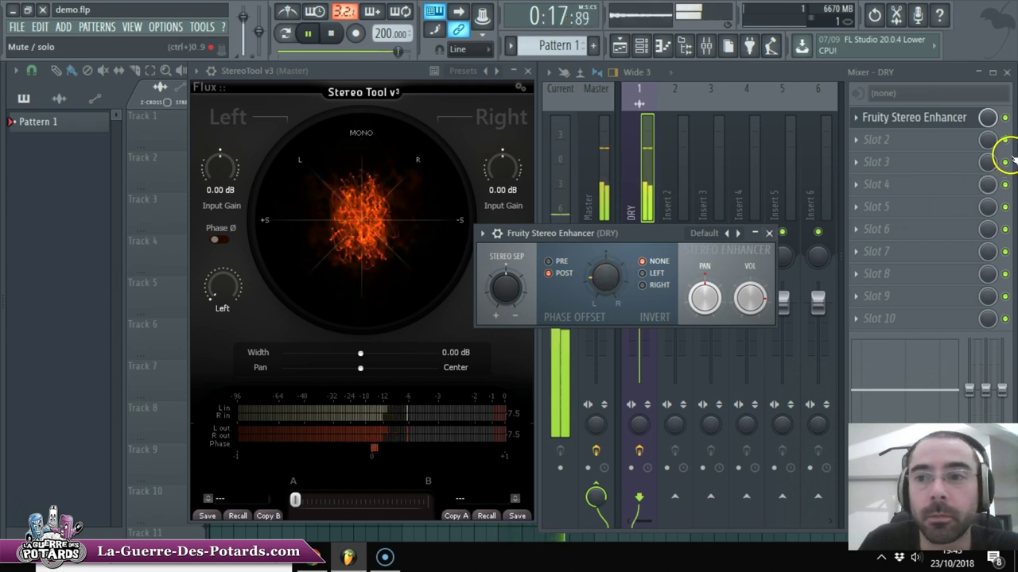
left_click(1005, 117)
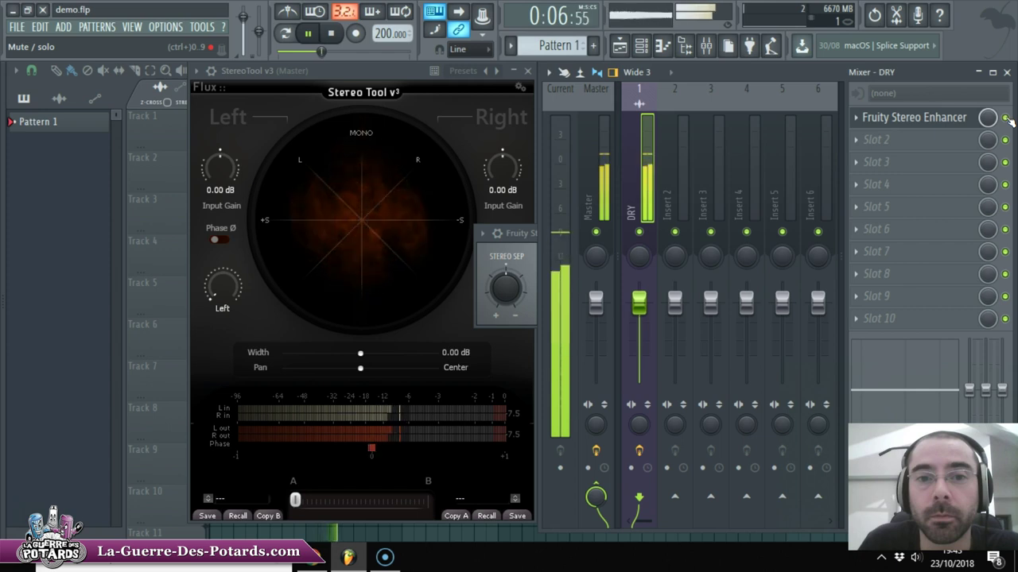
key("space")
Reopen the Fruity Stereo Enhancer window and move it higher over the mixer, clear of the faders.
left_click(924, 118)
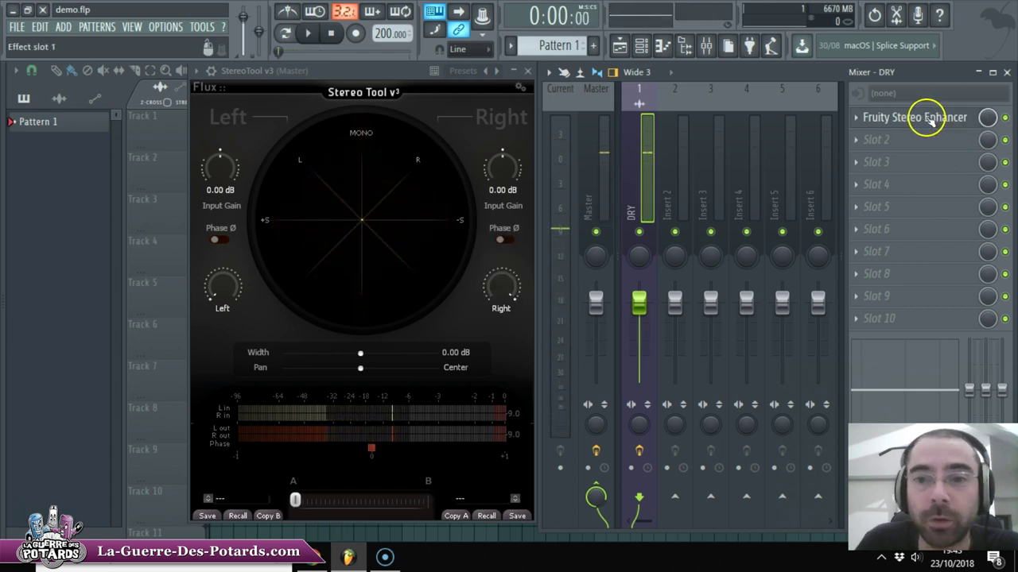
left_click(924, 118)
left_click_drag(655, 232, 642, 211)
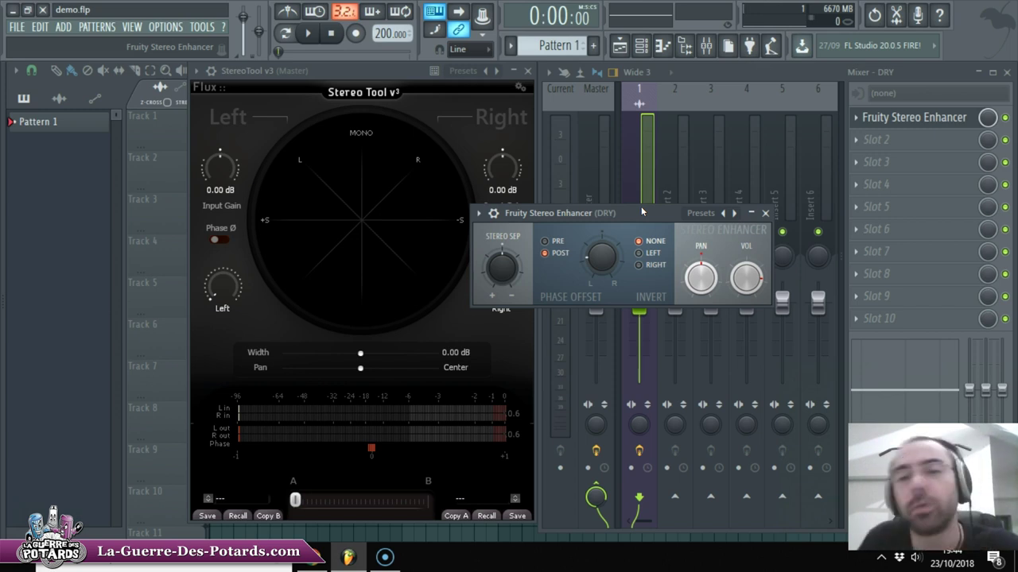
left_click_drag(642, 213, 685, 171)
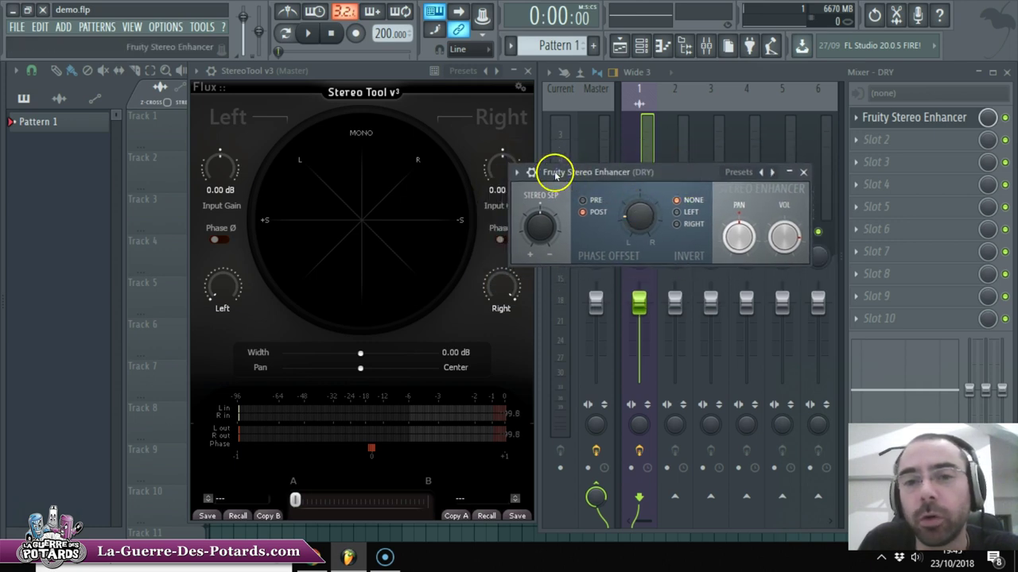
Replace the Stereo Enhancer in slot 1 with Fruity Stereo Shaper and look through its preset list.
left_click(853, 116)
mouse_move(857, 139)
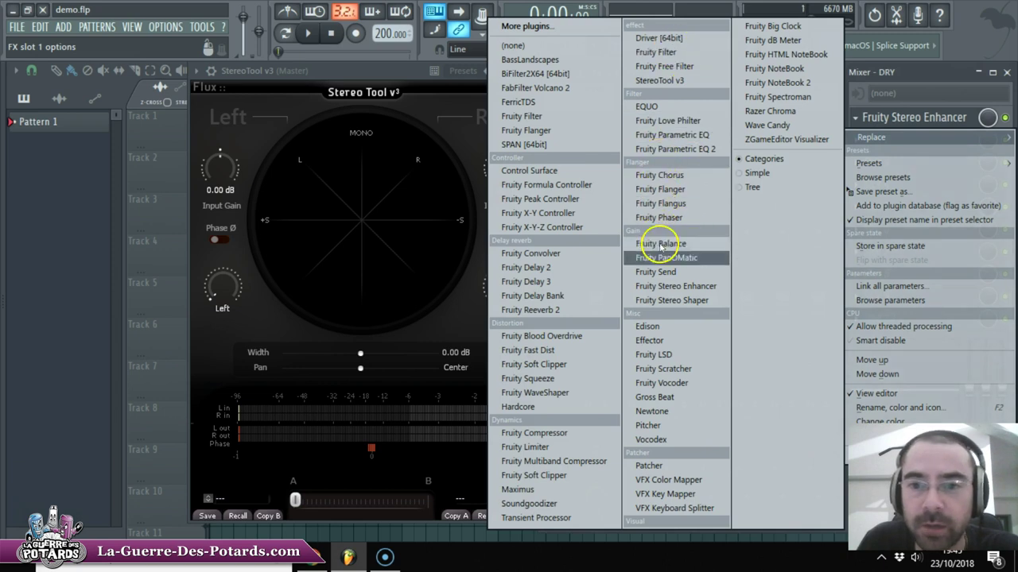
left_click(672, 301)
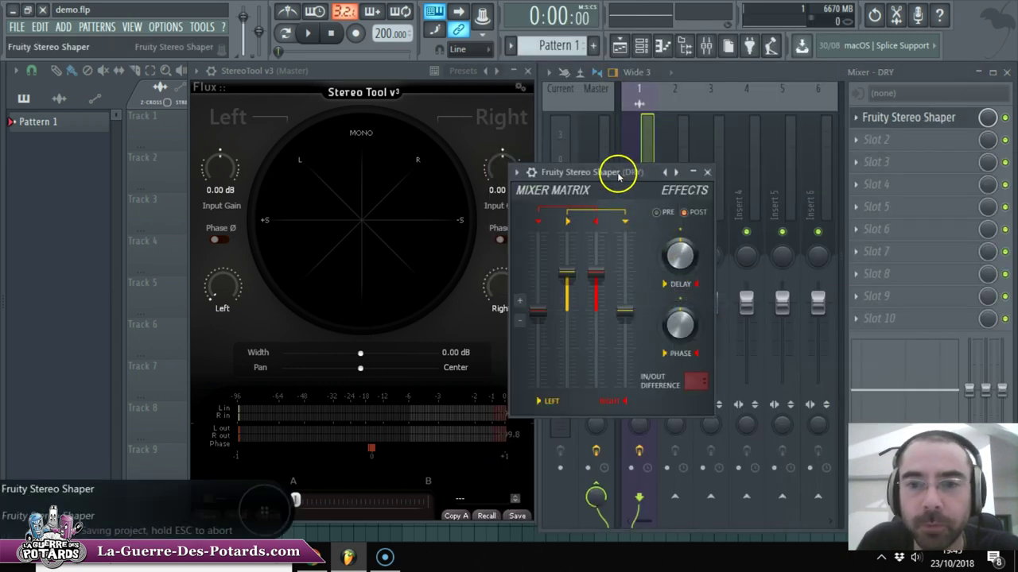
left_click_drag(613, 170, 643, 135)
right_click(700, 137)
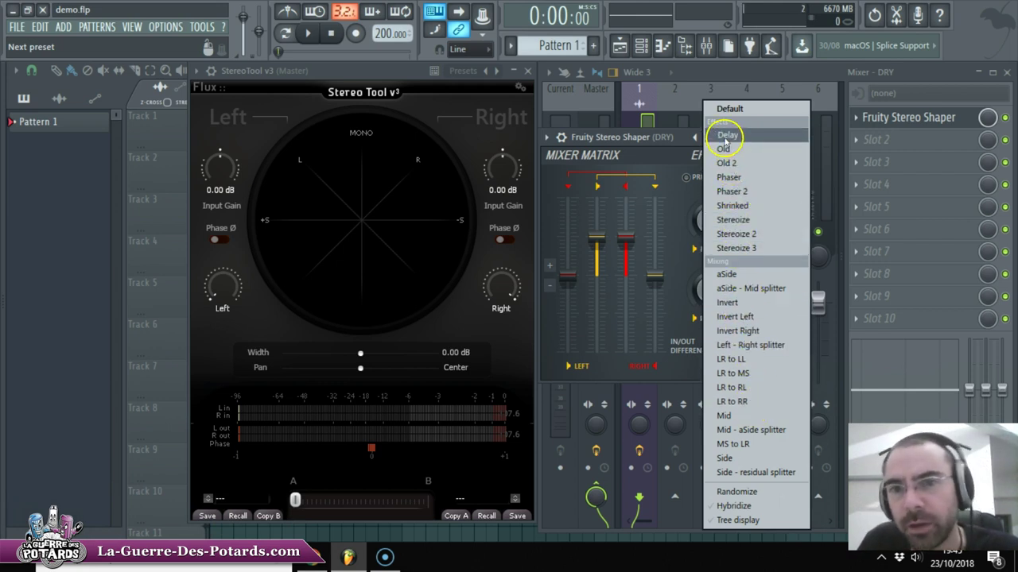
left_click(657, 133)
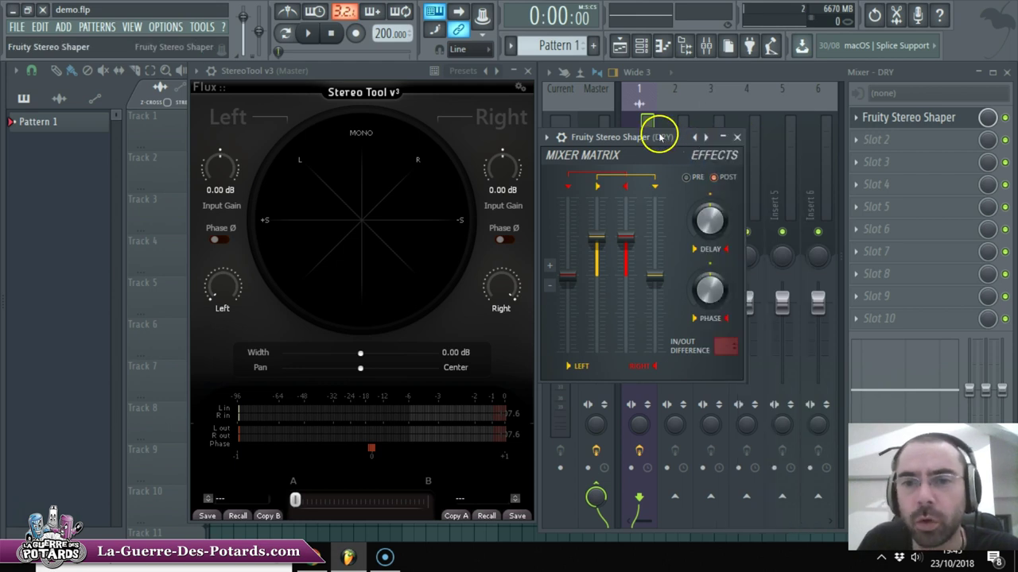
Replace the Stereo Shaper in slot 1 with Fruity Delay Bank and reposition its window over the mixer.
left_click(857, 119)
mouse_move(863, 137)
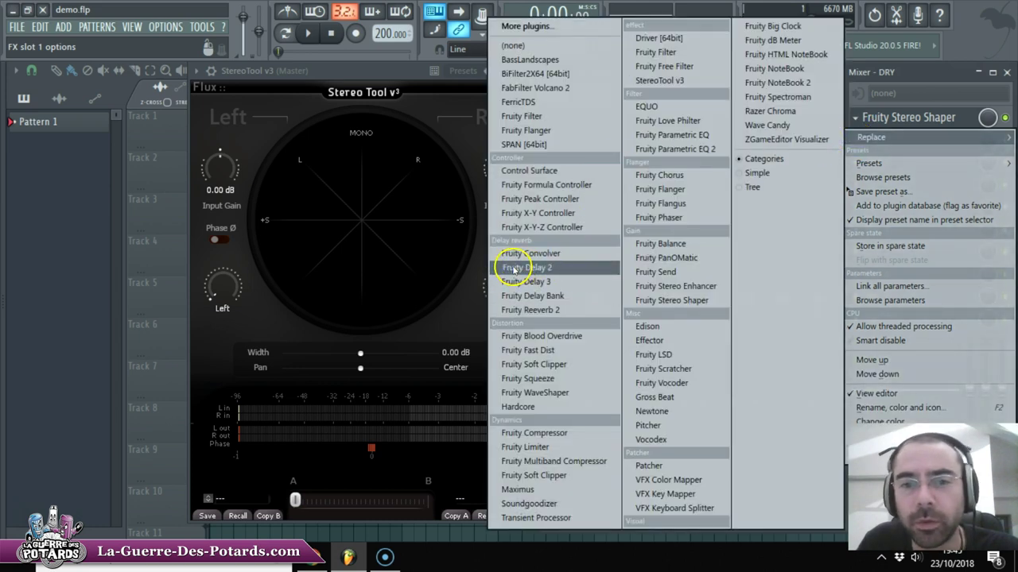
left_click(548, 298)
left_click_drag(716, 140, 665, 141)
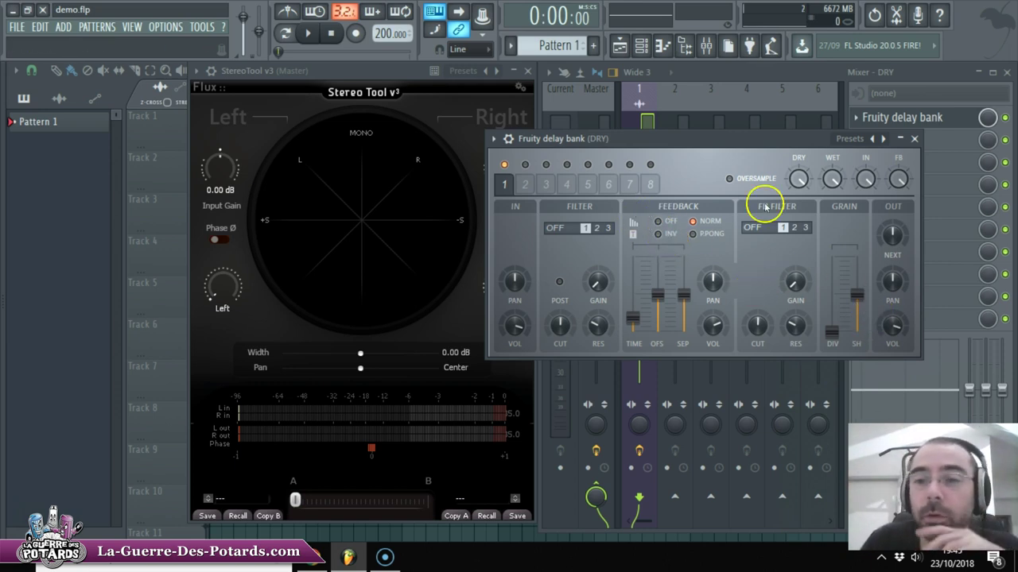
Close the Fruity Delay Bank window and remove the effect from slot 1 of the DRY track.
left_click(915, 138)
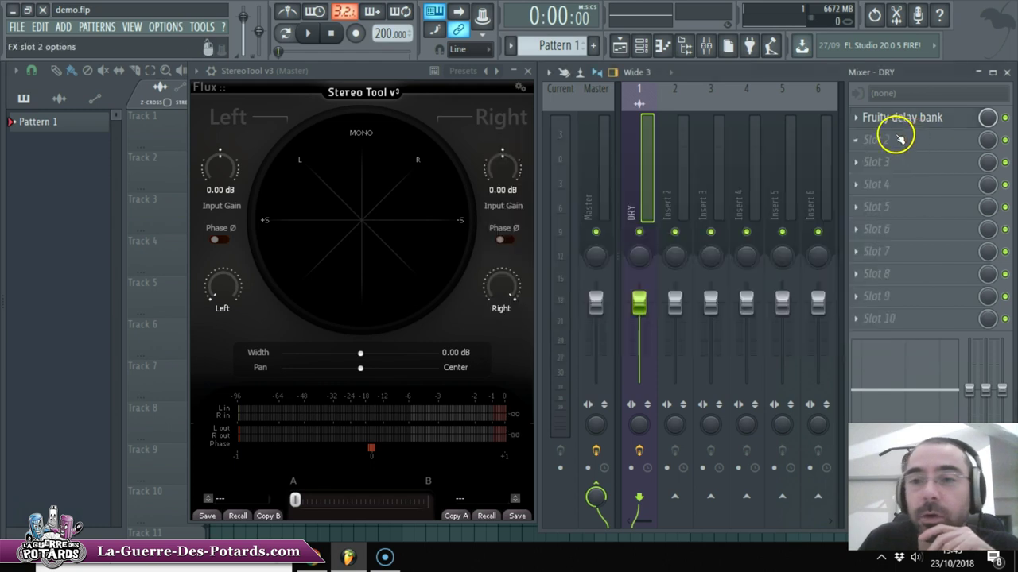
left_click(855, 117)
left_click(516, 45)
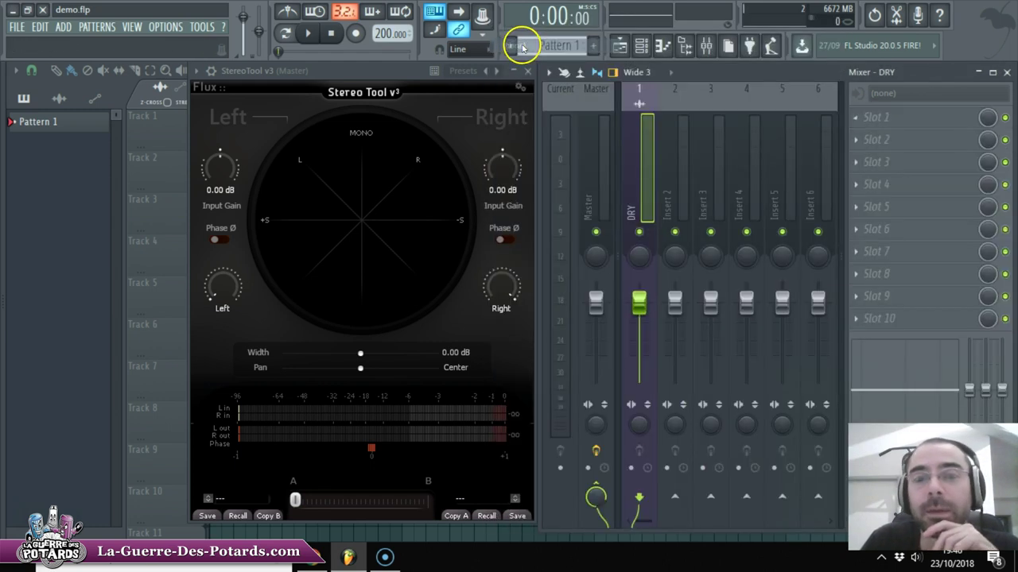
Add a send from the DRY mixer track to Insert 2, keeping DRY routed to the Master.
left_click(672, 195)
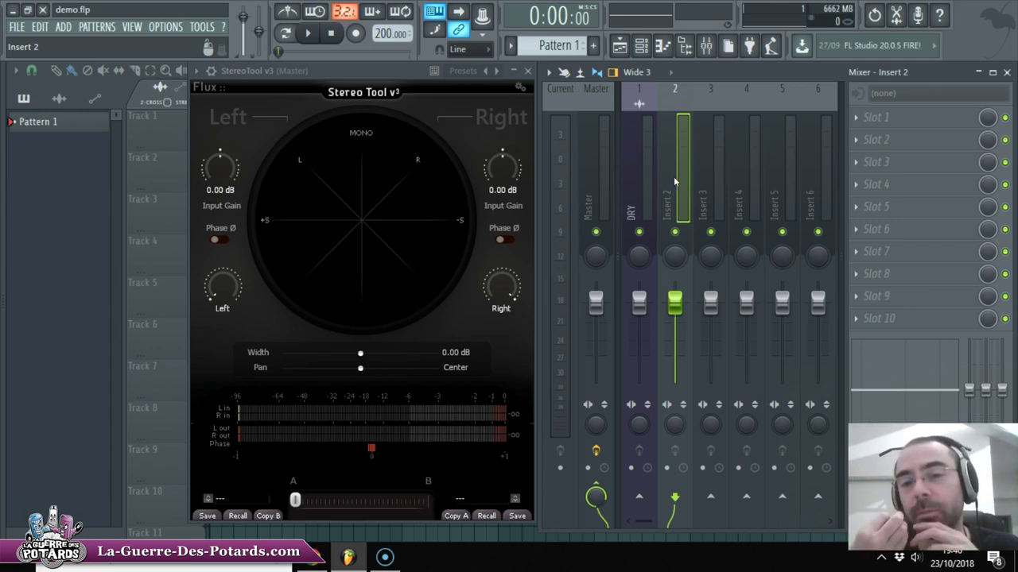
left_click(636, 184)
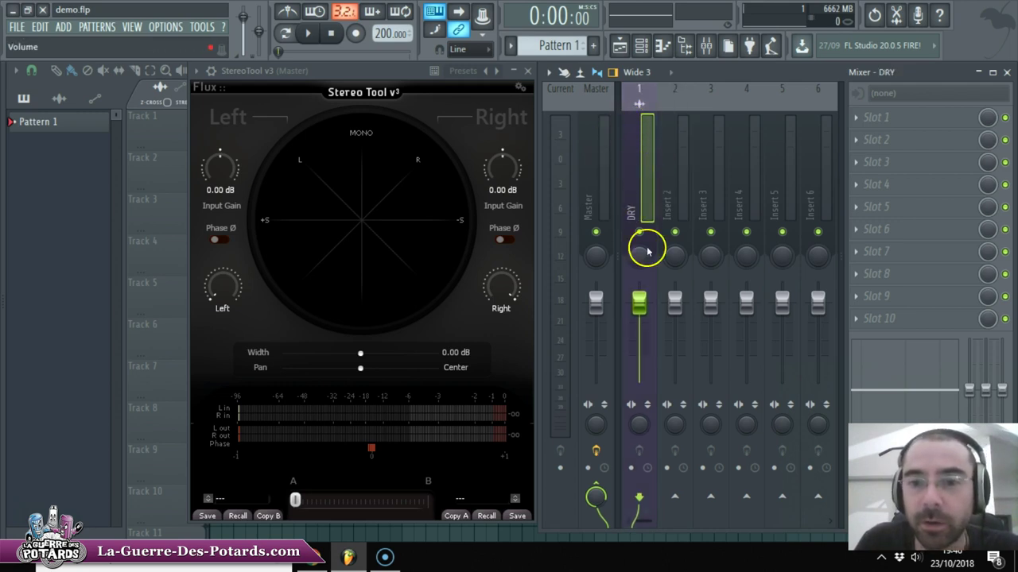
right_click(675, 494)
left_click(707, 472)
Rename the Insert 2 mixer track as WET.
left_click(663, 206)
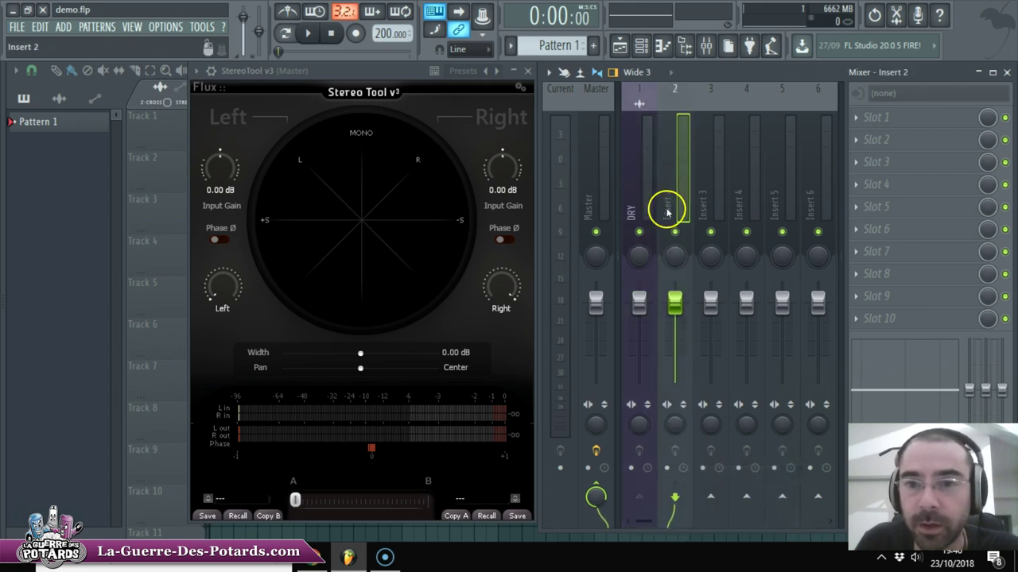
right_click(666, 211)
key("F2")
type("WE")
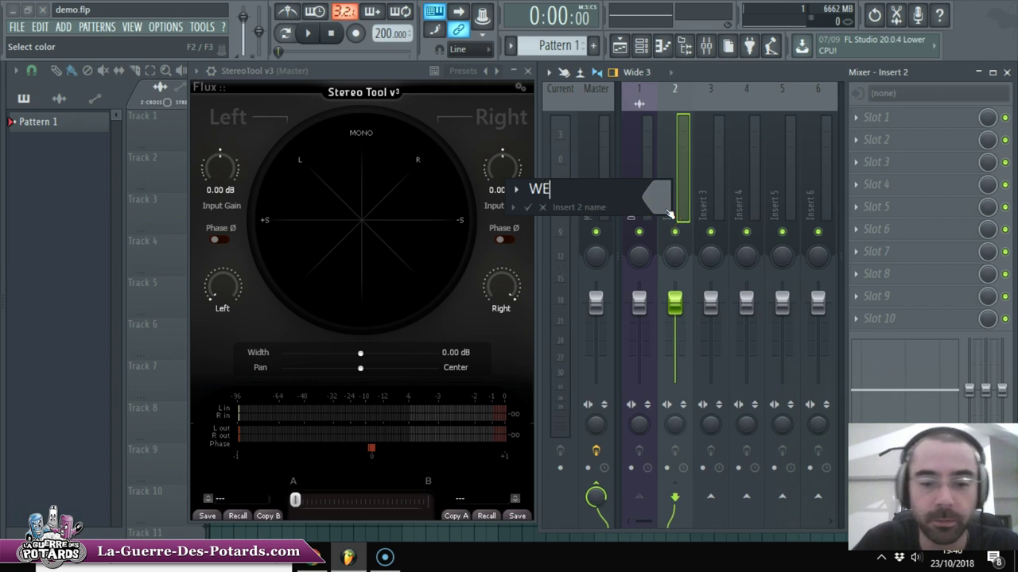
type("T")
key("Return")
Pan the DRY mixer track fully to the left.
left_click(625, 191)
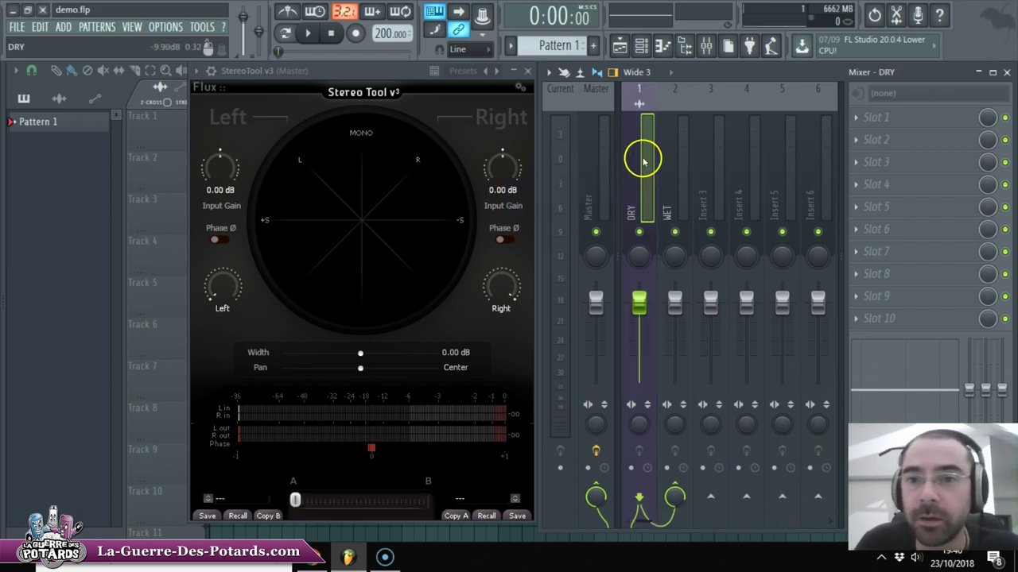
left_click(678, 191)
left_click(629, 170)
left_click_drag(650, 255, 678, 407)
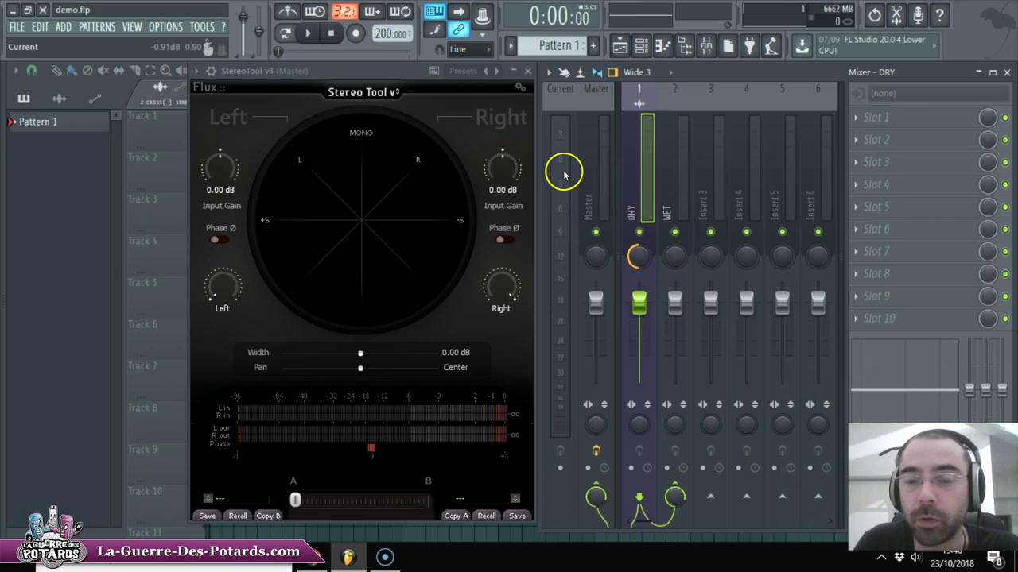
Mute the WET track and play the pattern briefly to check the DRY track's panning on its own.
key("space")
left_click(674, 231)
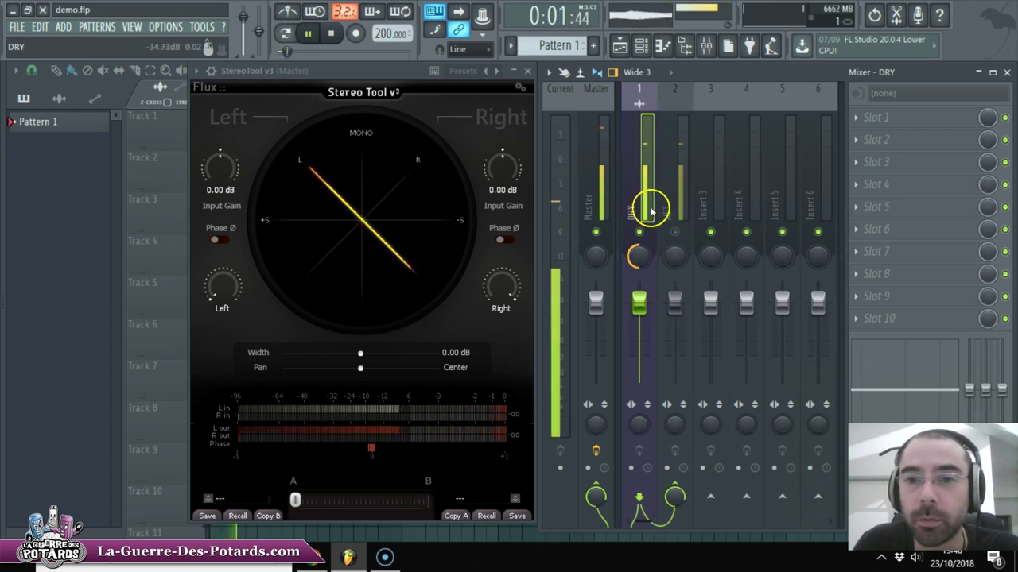
key("space")
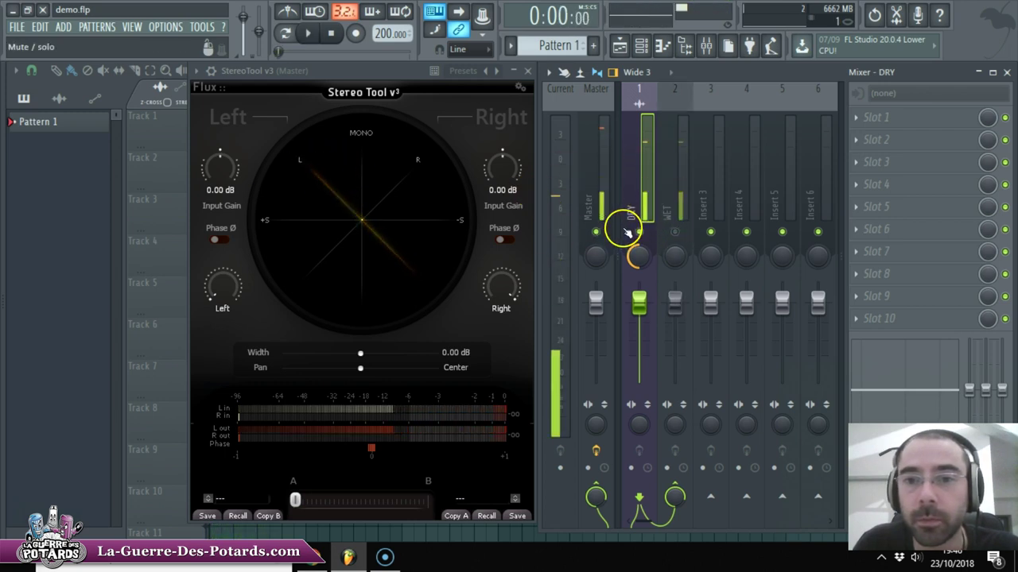
Pan the WET mixer track fully to the right.
left_click(672, 198)
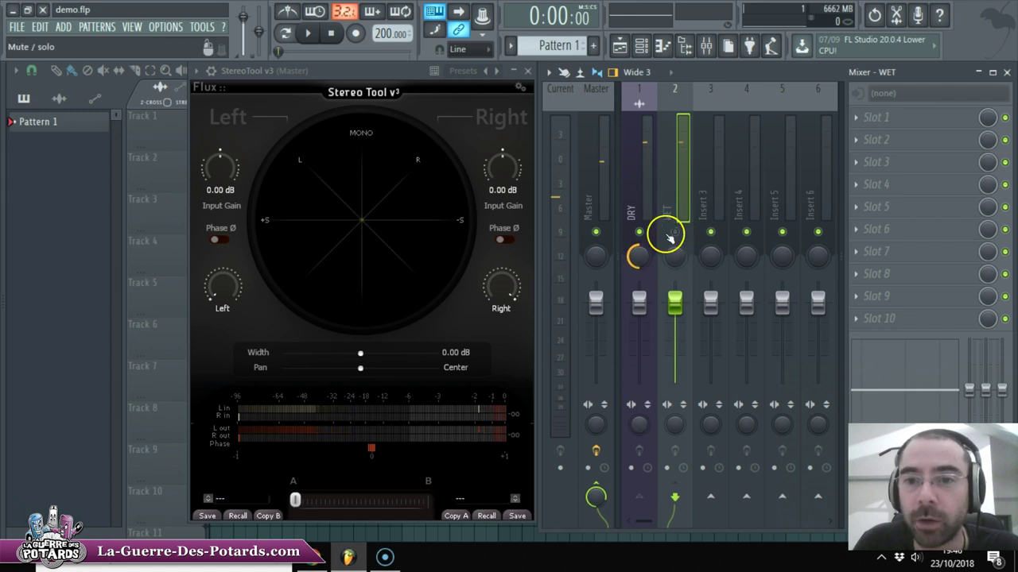
left_click_drag(673, 255, 667, 220)
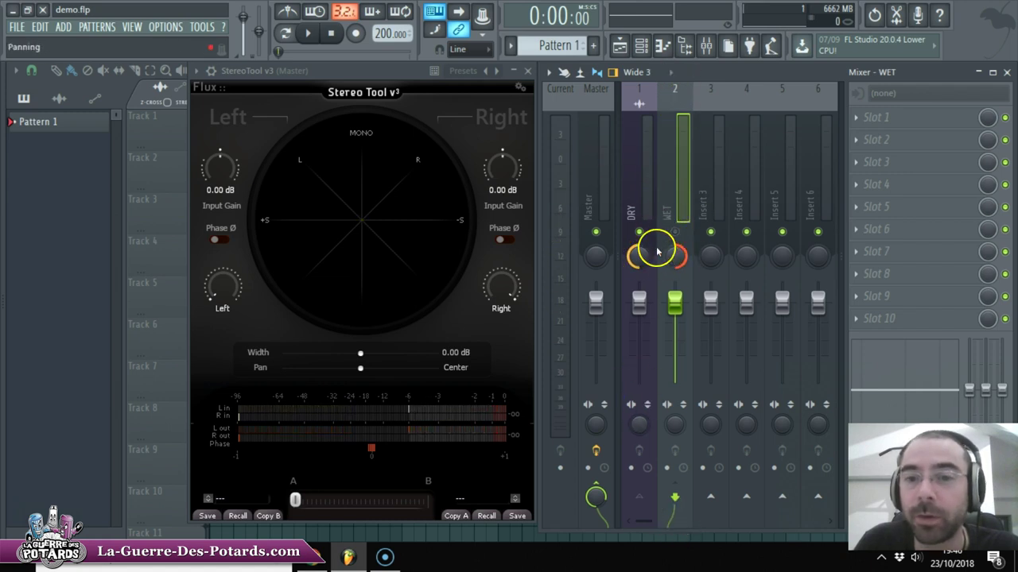
Play the pattern twice with both the DRY and WET tracks active to check the stereo image in Stereo Tool.
key("space")
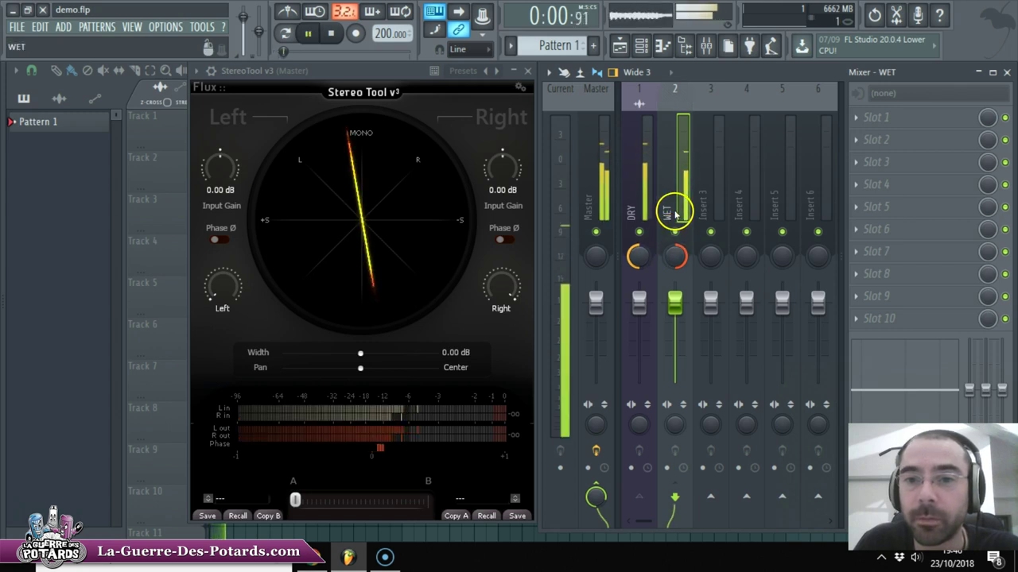
key("space")
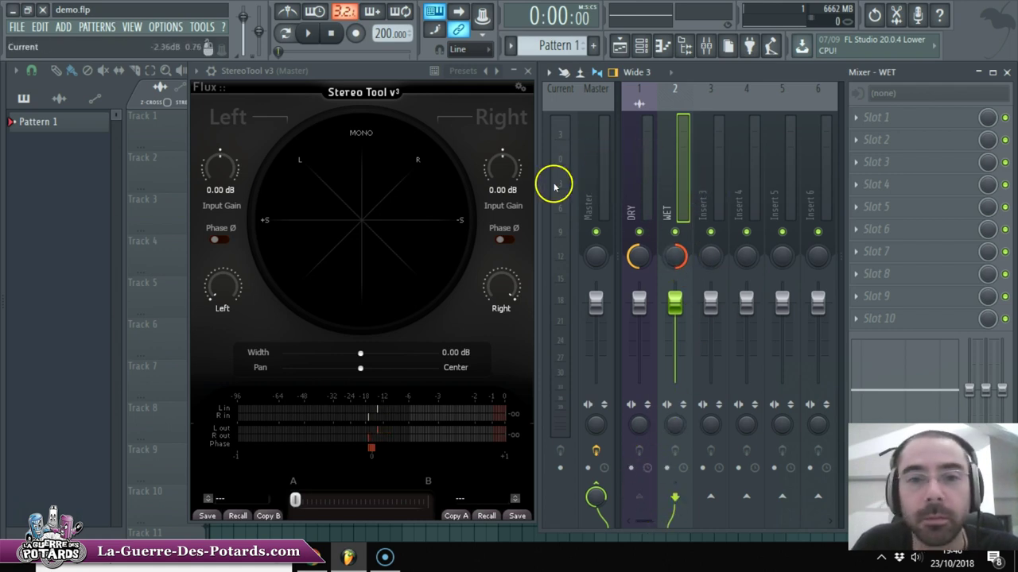
key("space")
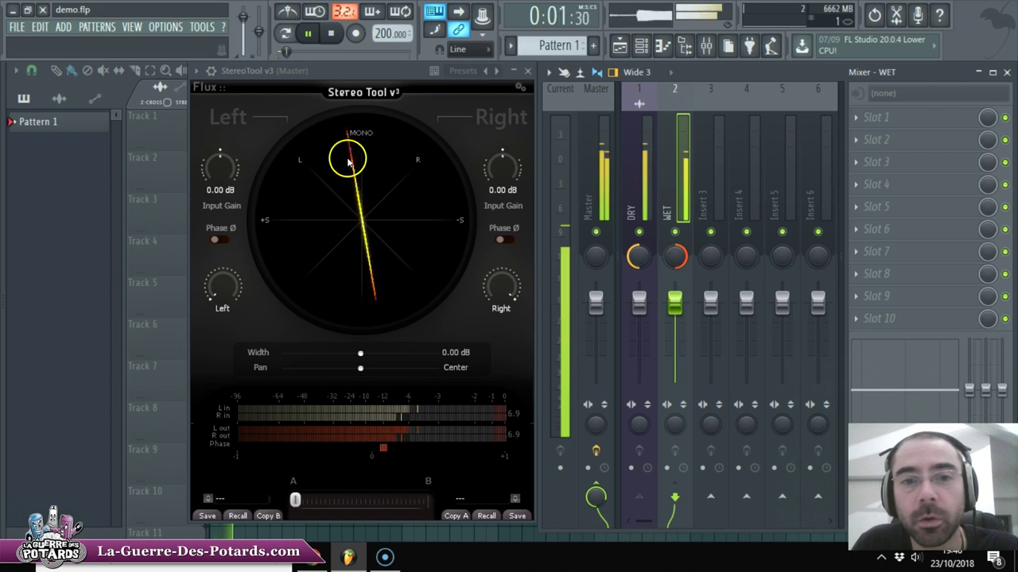
key("space")
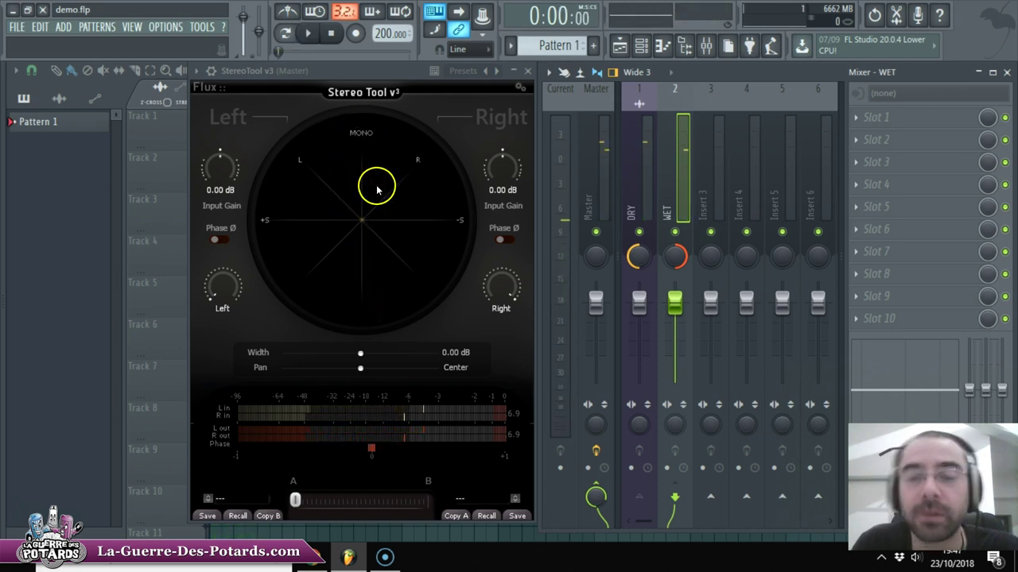
Load Fruity Stereo Enhancer in the WET track's first effect slot and turn its phase offset toward L.
mouse_move(681, 160)
left_mouse_down()
mouse_move(710, 159)
mouse_move(672, 167)
left_mouse_up()
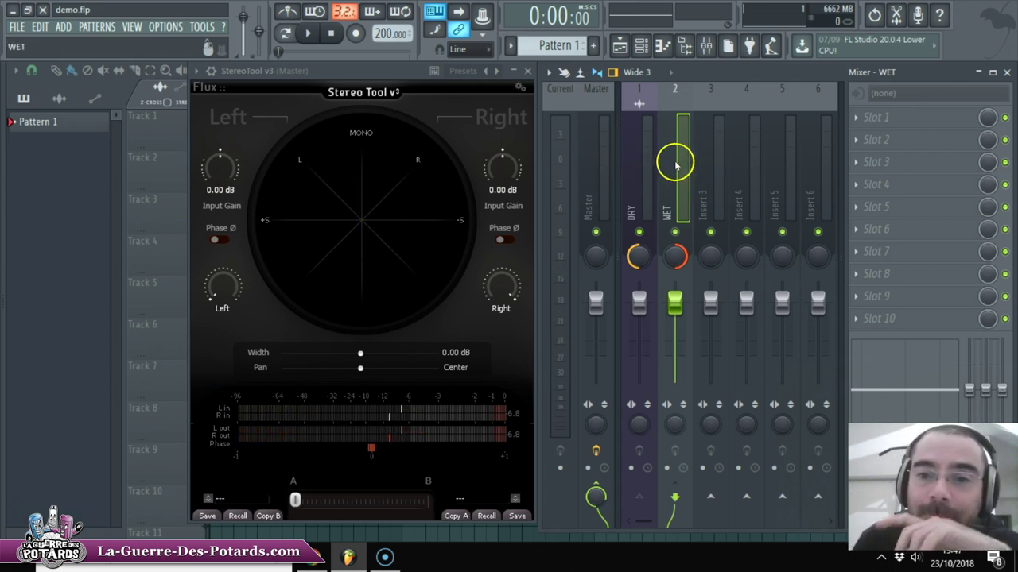
left_click(857, 120)
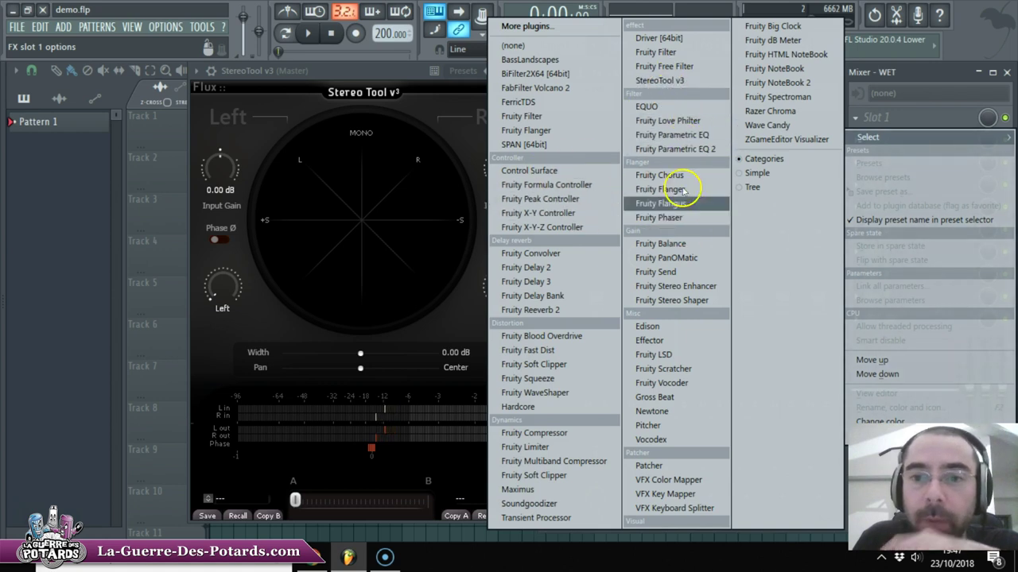
left_click(661, 286)
left_click_drag(585, 143, 664, 198)
left_click_drag(625, 236, 618, 254)
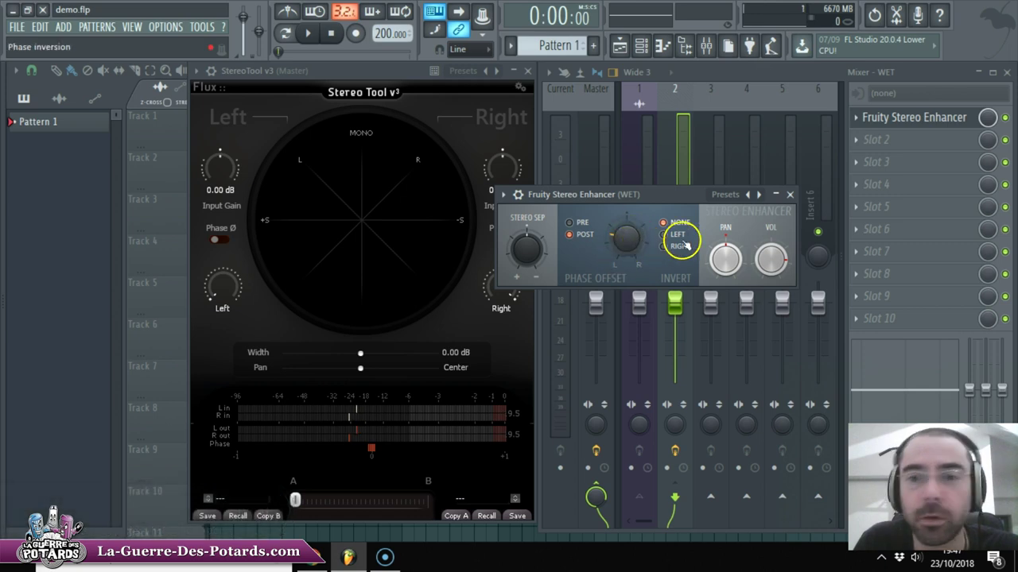
Play the pattern briefly with the phase offset applied and move the Fruity Stereo Enhancer window clear of the mixer tracks.
key("space")
left_click_drag(675, 191, 671, 352)
key("space")
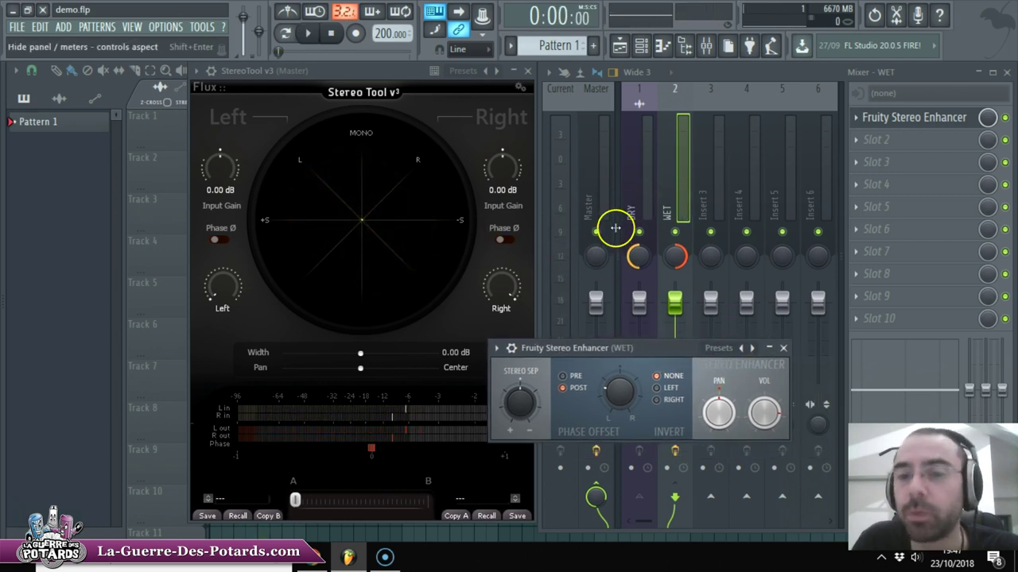
left_click_drag(698, 347, 479, 342)
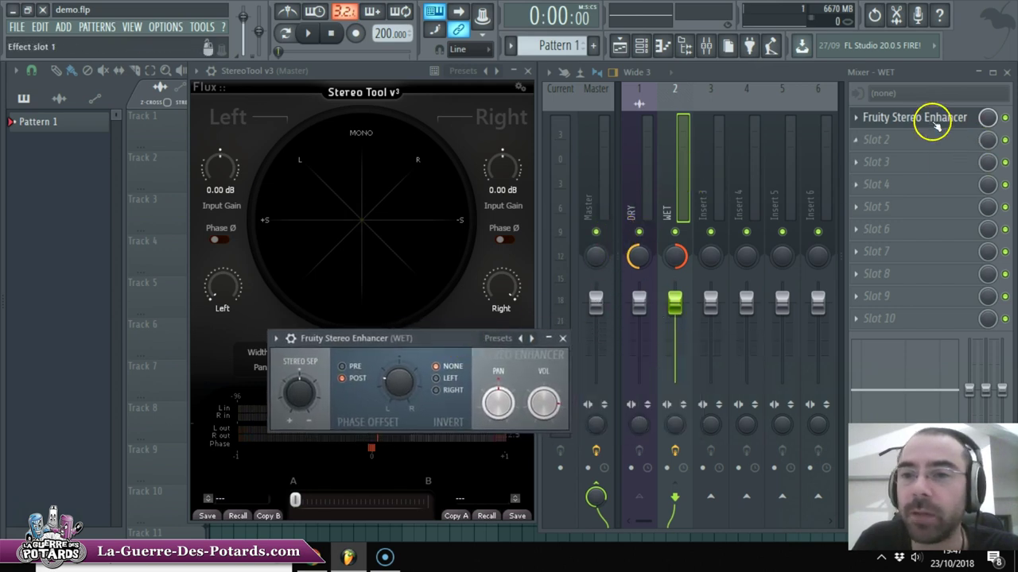
Compare the effect slots and panning of the DRY and WET mixer tracks.
left_click(674, 145)
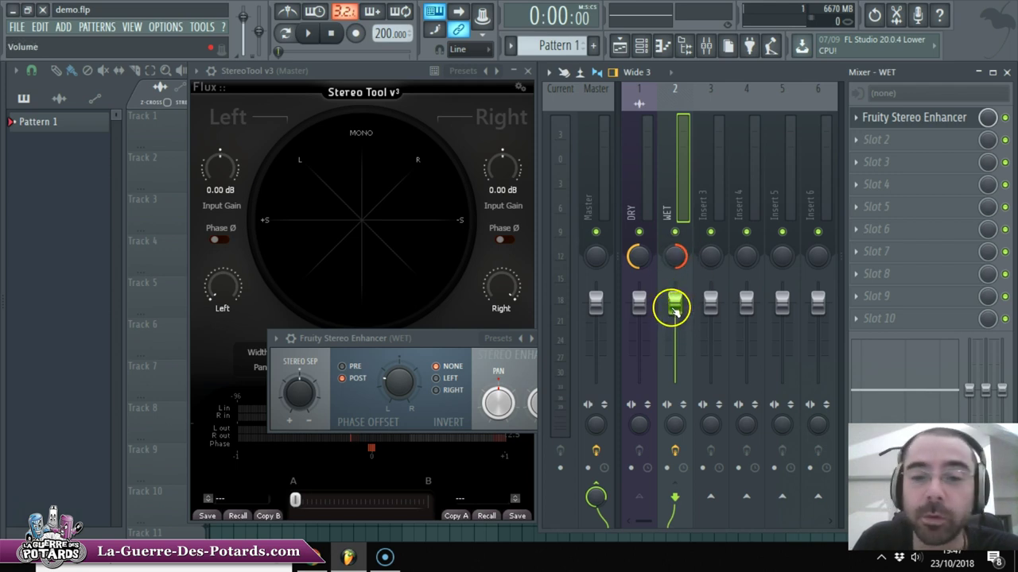
left_click(442, 340)
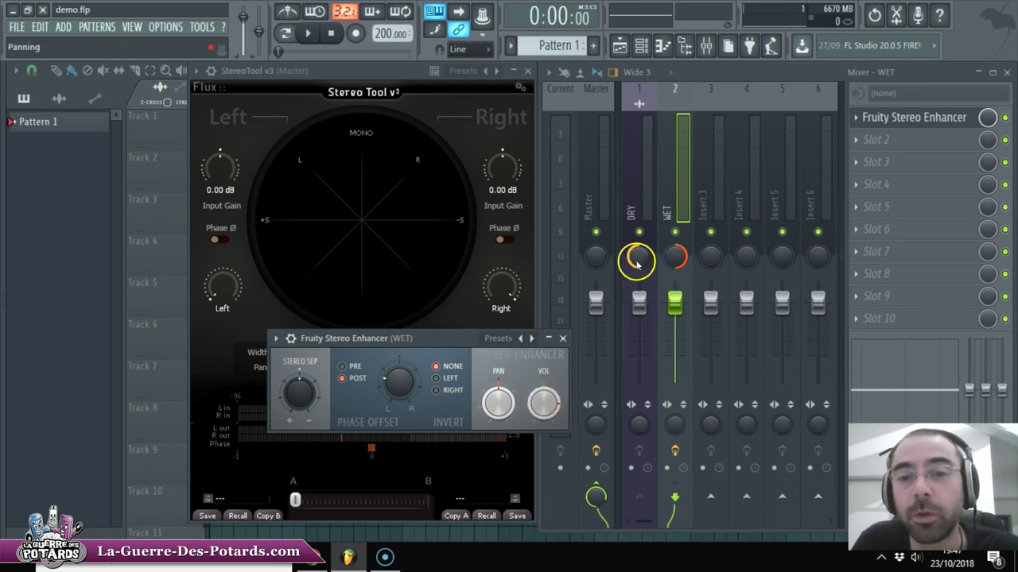
left_click(639, 203)
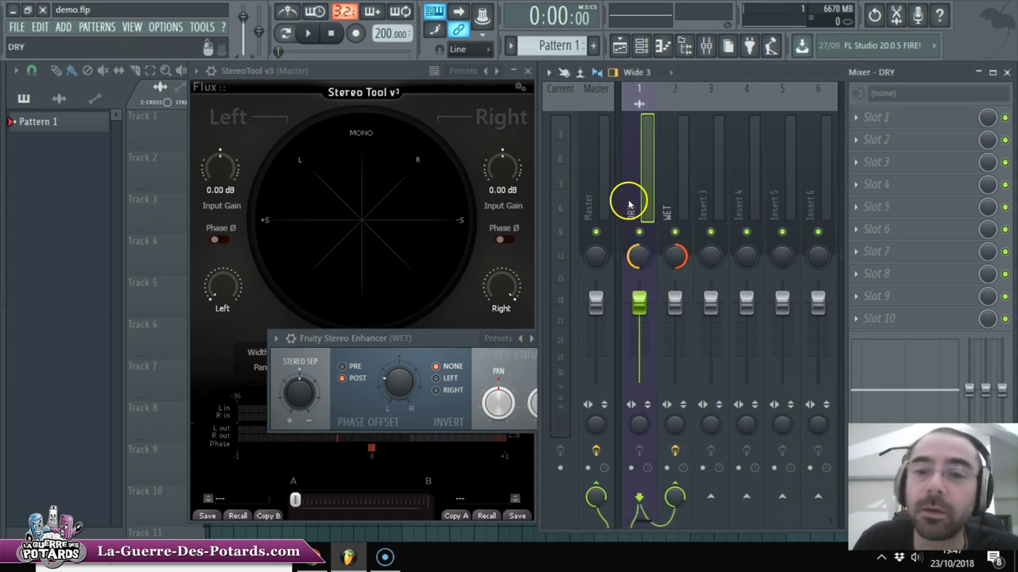
left_click(675, 207)
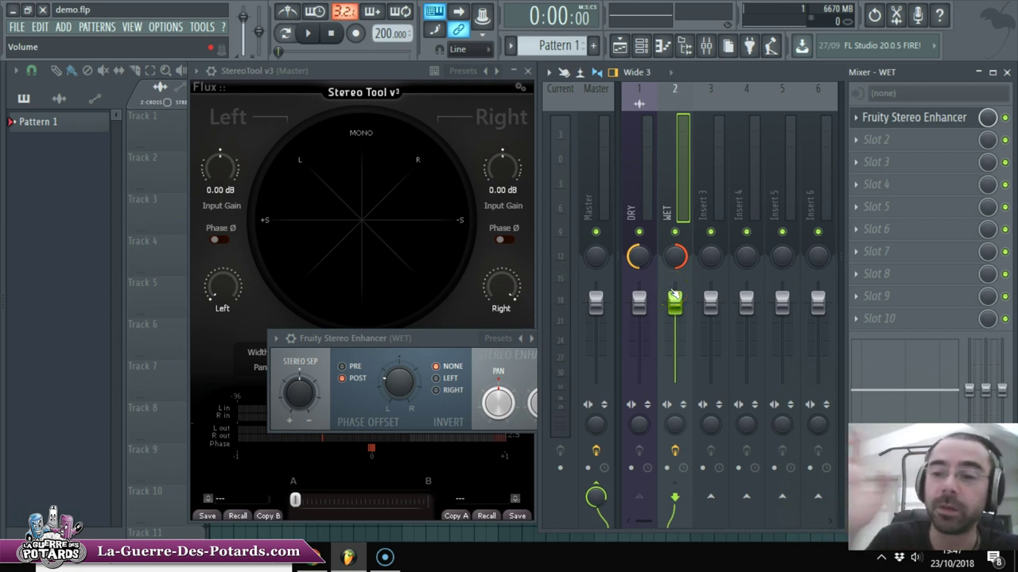
left_click(675, 210)
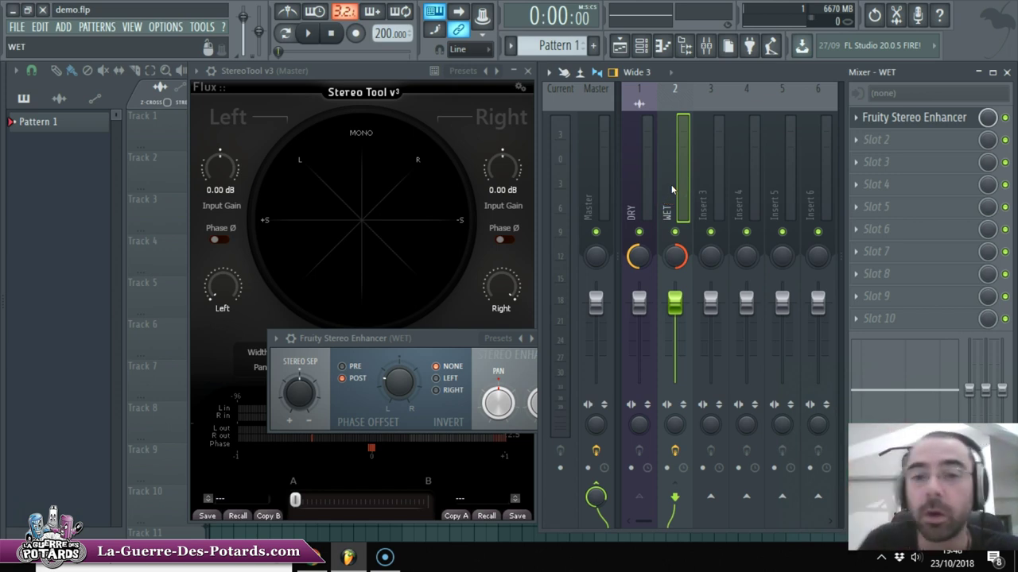
Play the pattern with the WET track's phase offset active to examine the widened stereo image in Stereo Tool.
key("space")
left_click(675, 302)
left_click_drag(675, 302, 641, 299)
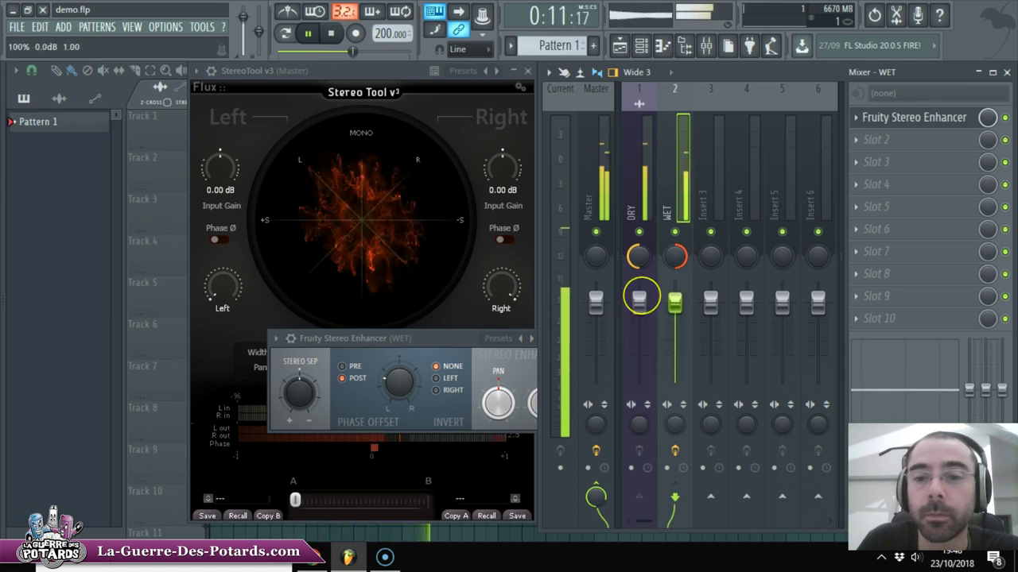
key("space")
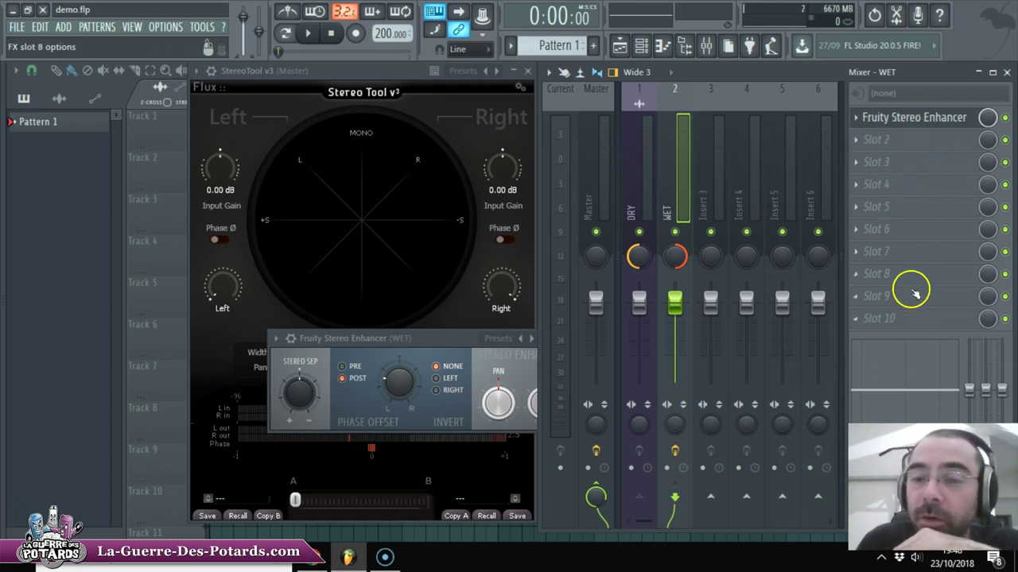
left_click(889, 160)
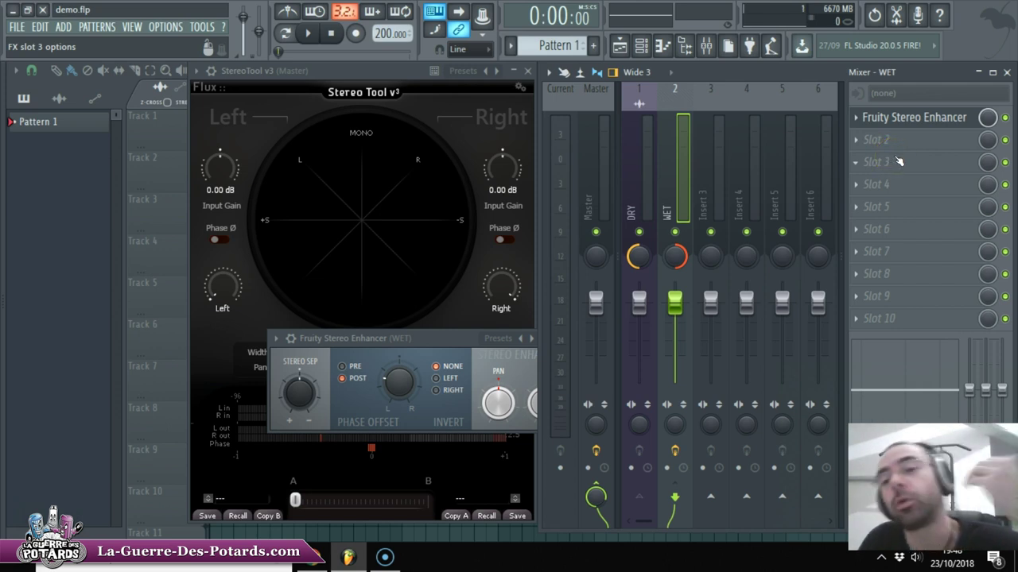
left_click(895, 147)
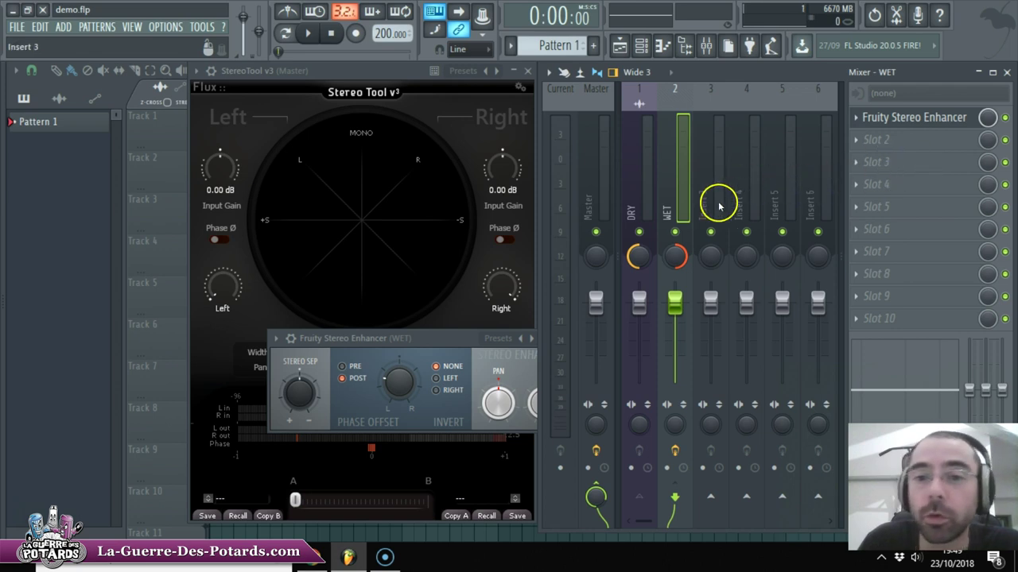
left_click(635, 186)
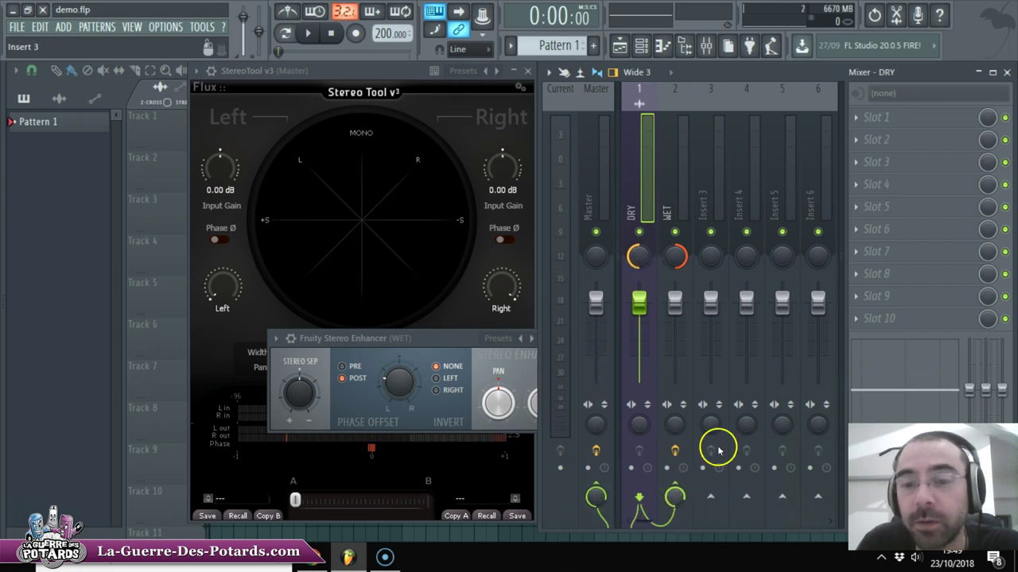
left_click(664, 193)
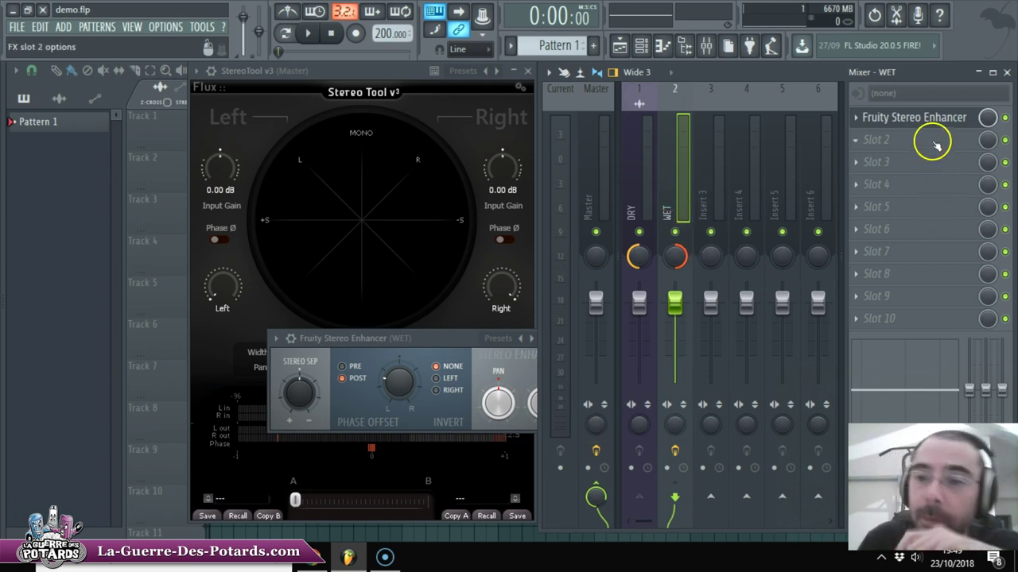
left_click(472, 257)
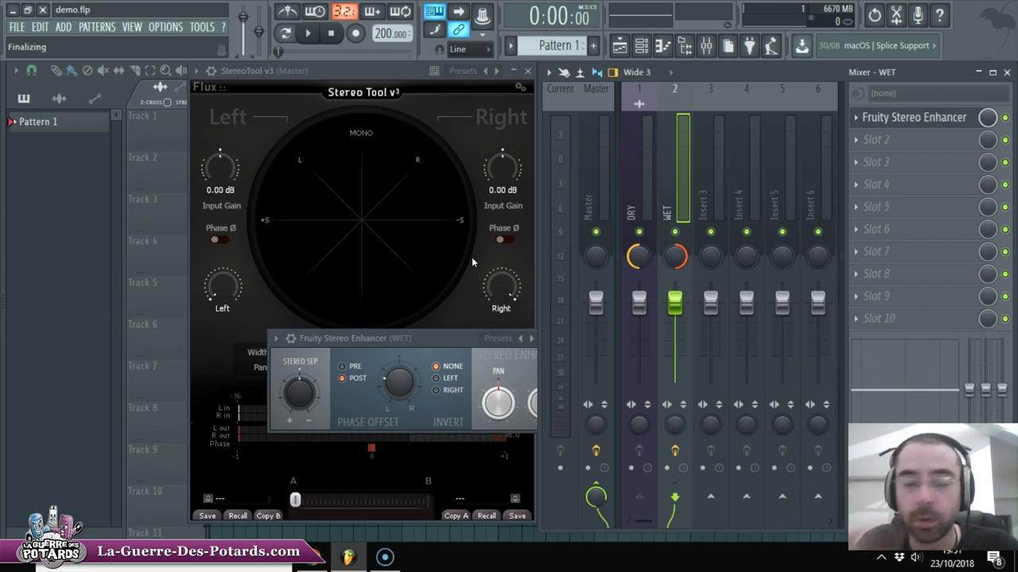
Switch to Google Chrome and view the "Ton Usine à Instrus" and "Tes Mélodies HARMONIEUSES" training pages.
key("alt+Tab")
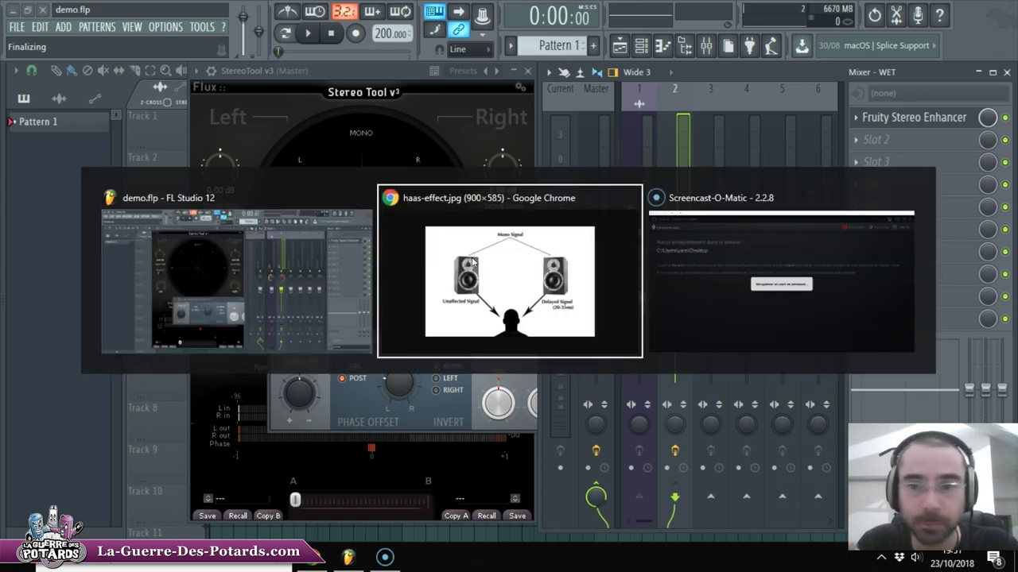
key("ctrl+Tab")
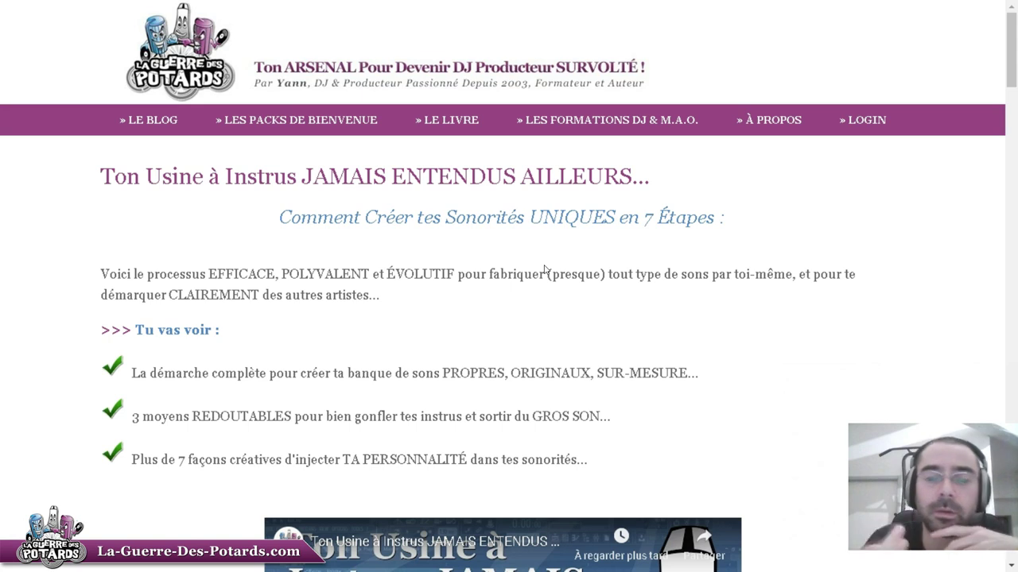
scroll(178, 234, "down", 2)
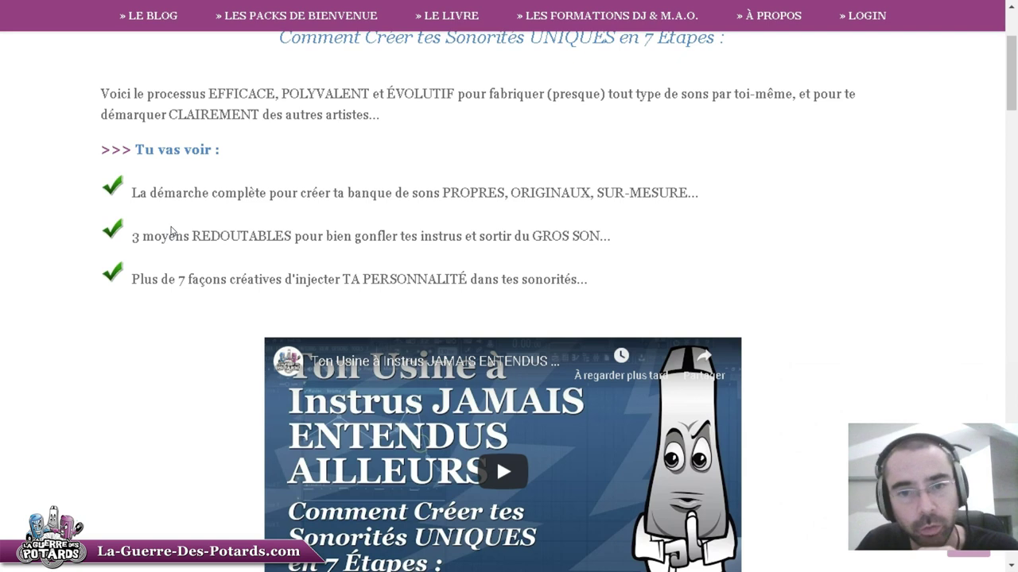
scroll(169, 277, "up", 2)
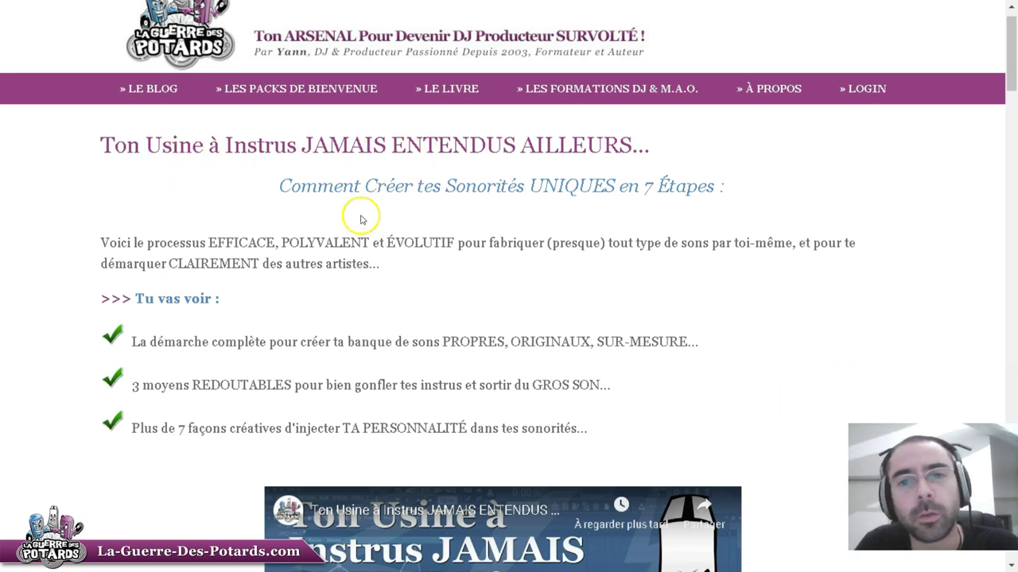
key("ctrl+Tab")
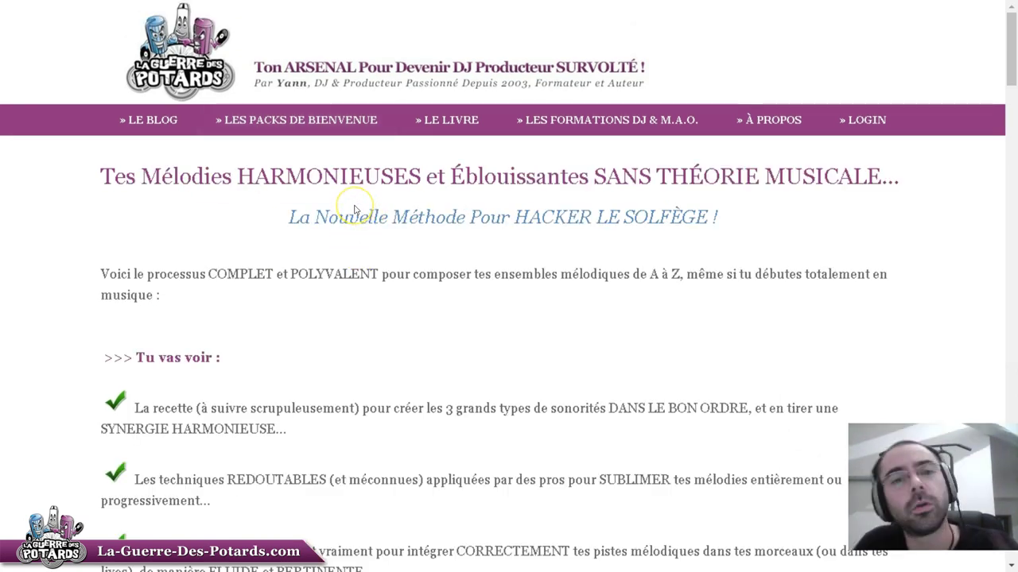